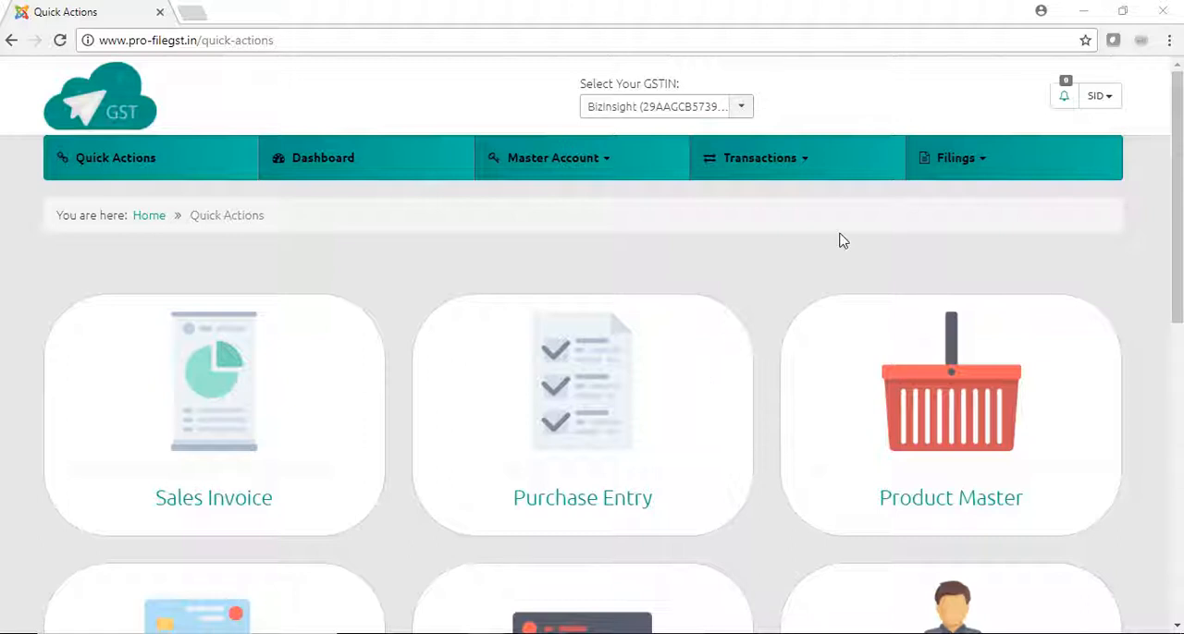
- Open the sales invoice page and expand the line items of invoice INV-1 in the sales list
{"action": "left_click", "coordinate": [801, 164]}
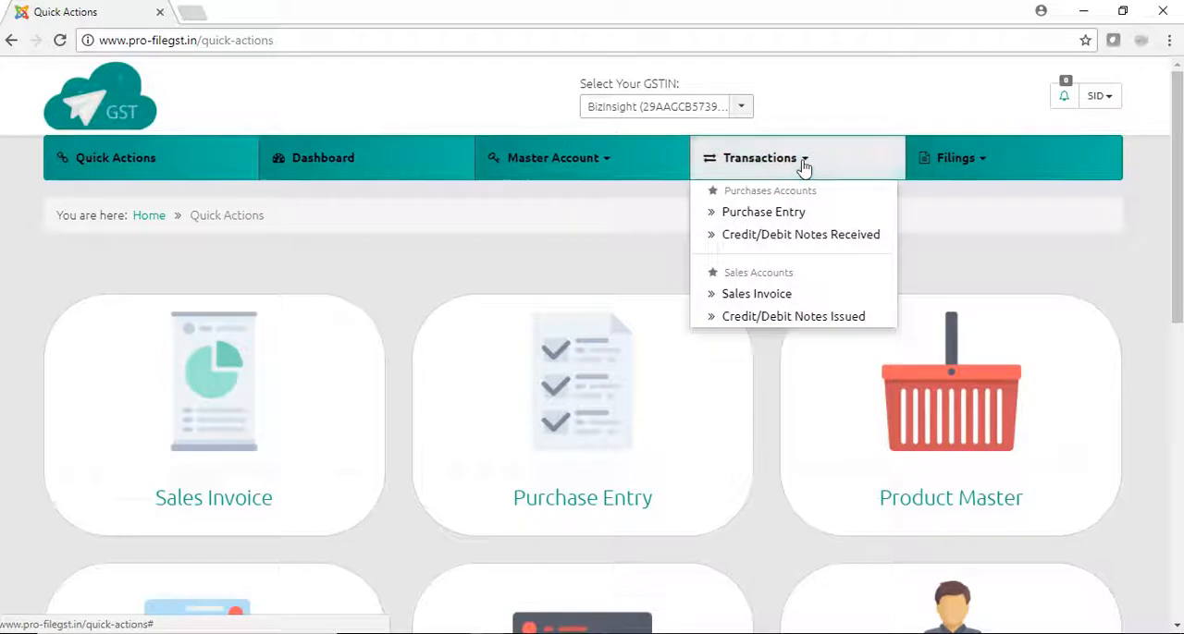
{"action": "left_click", "coordinate": [738, 296]}
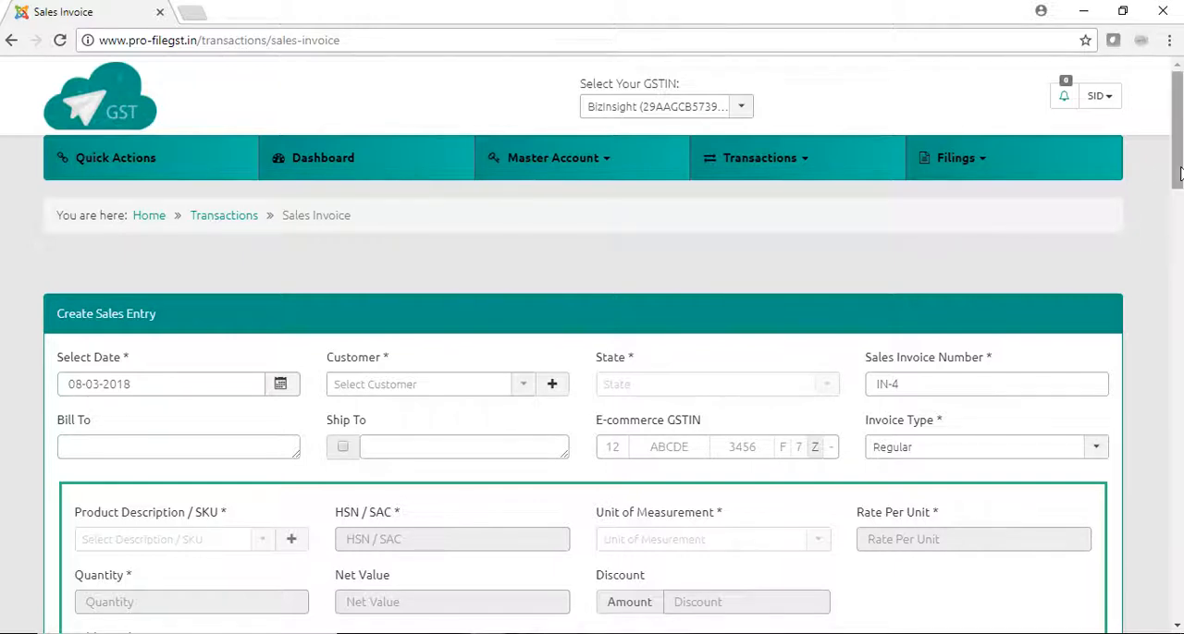
{"action": "left_click_drag", "start_coordinate": [1180, 174], "coordinate": [1182, 337]}
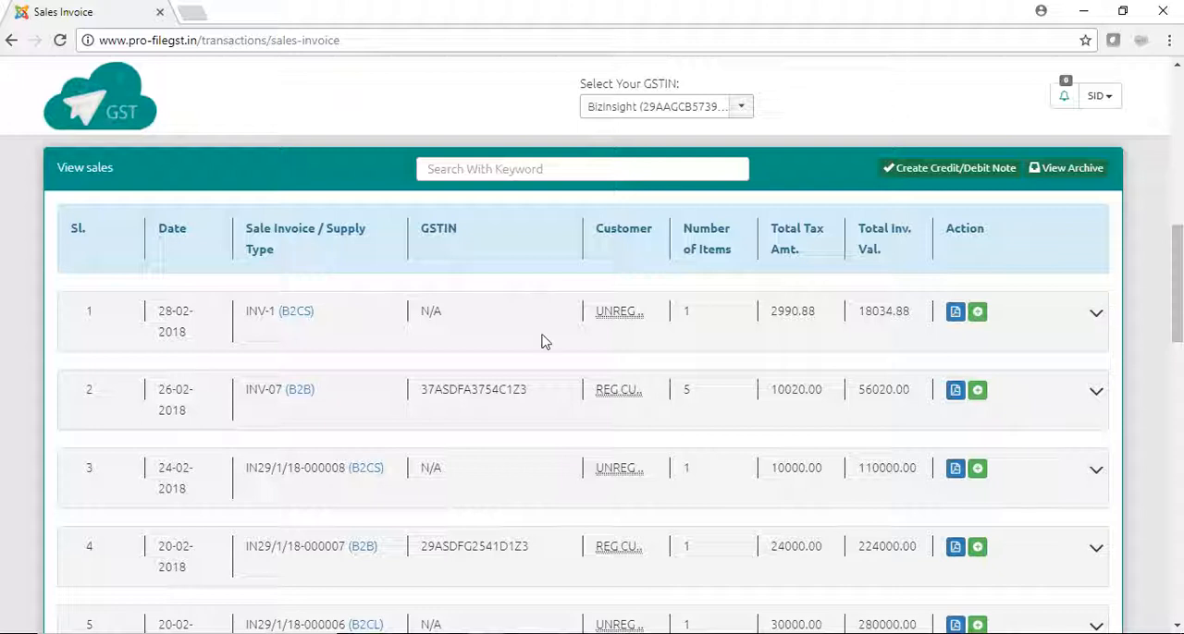
{"action": "left_click_drag", "start_coordinate": [246, 314], "coordinate": [276, 316]}
{"action": "left_click", "coordinate": [558, 305]}
{"action": "left_click", "coordinate": [1096, 316]}
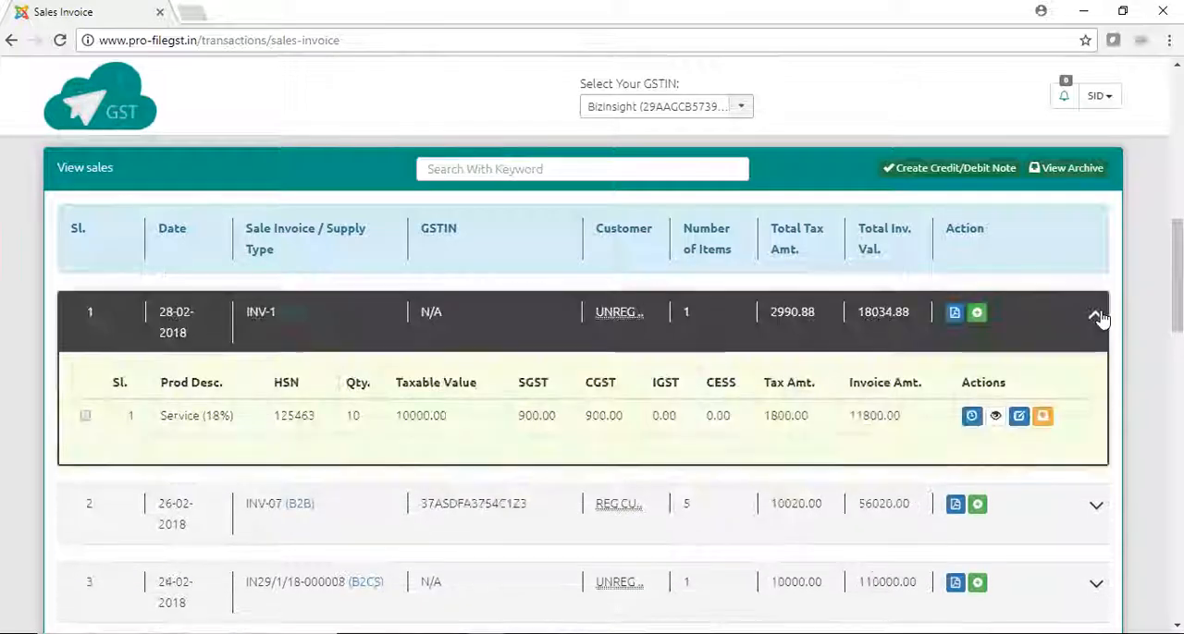
- Select the Service (18%) line item of invoice INV-1 and collapse the invoice
{"action": "left_click", "coordinate": [85, 417]}
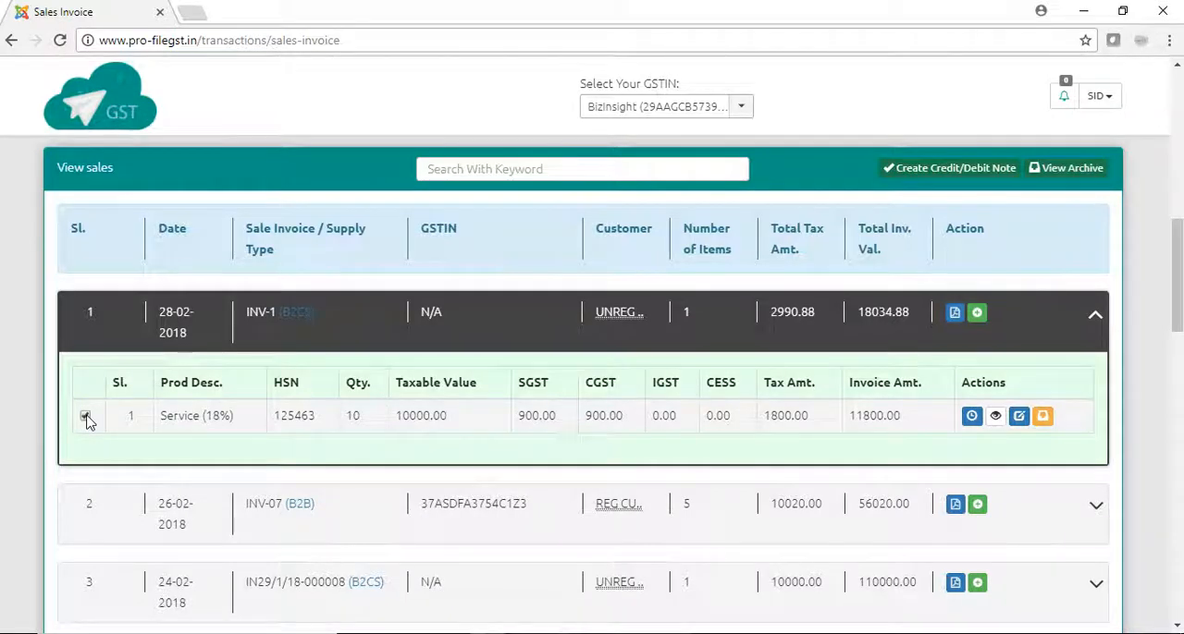
{"action": "left_click", "coordinate": [85, 417]}
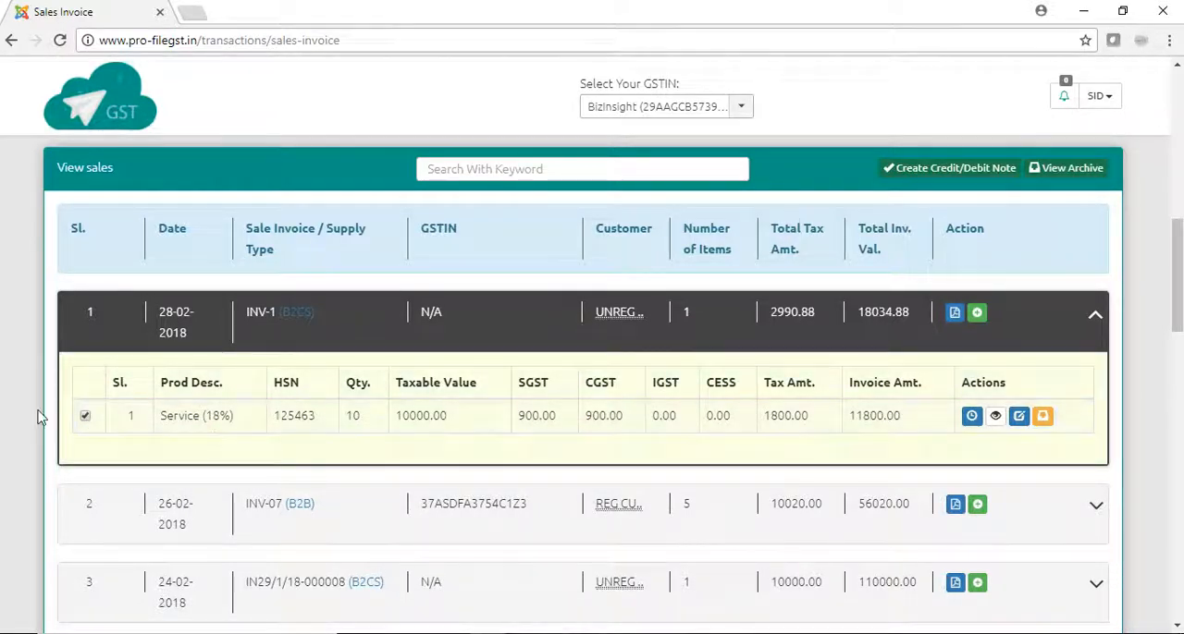
{"action": "left_click", "coordinate": [86, 418]}
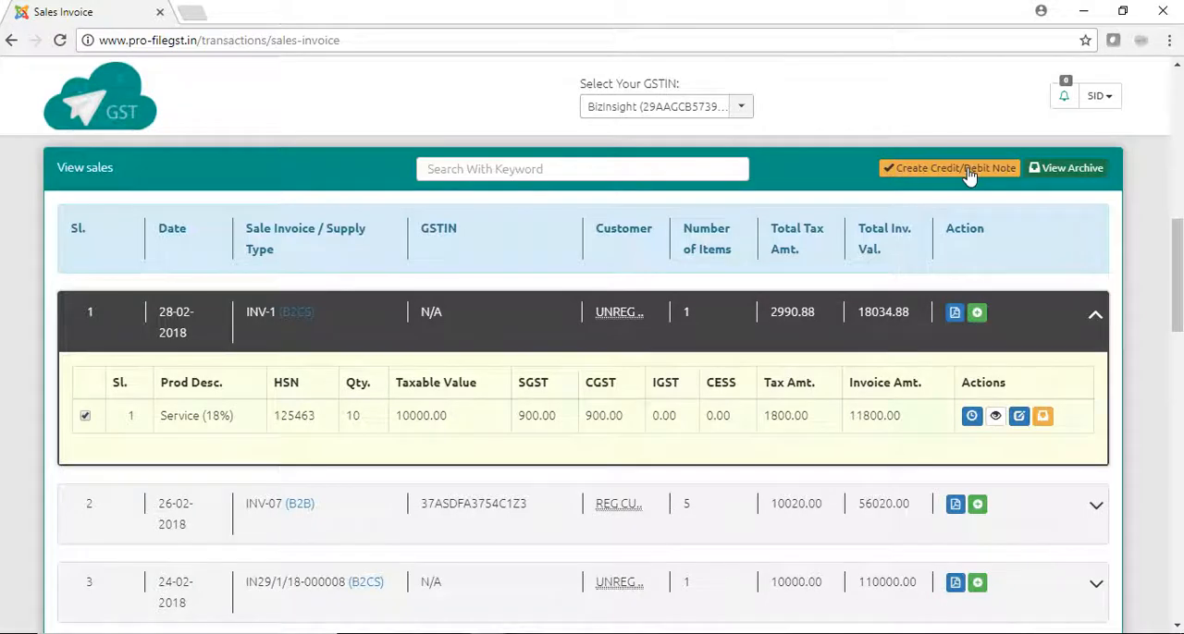
{"action": "left_click", "coordinate": [1094, 317]}
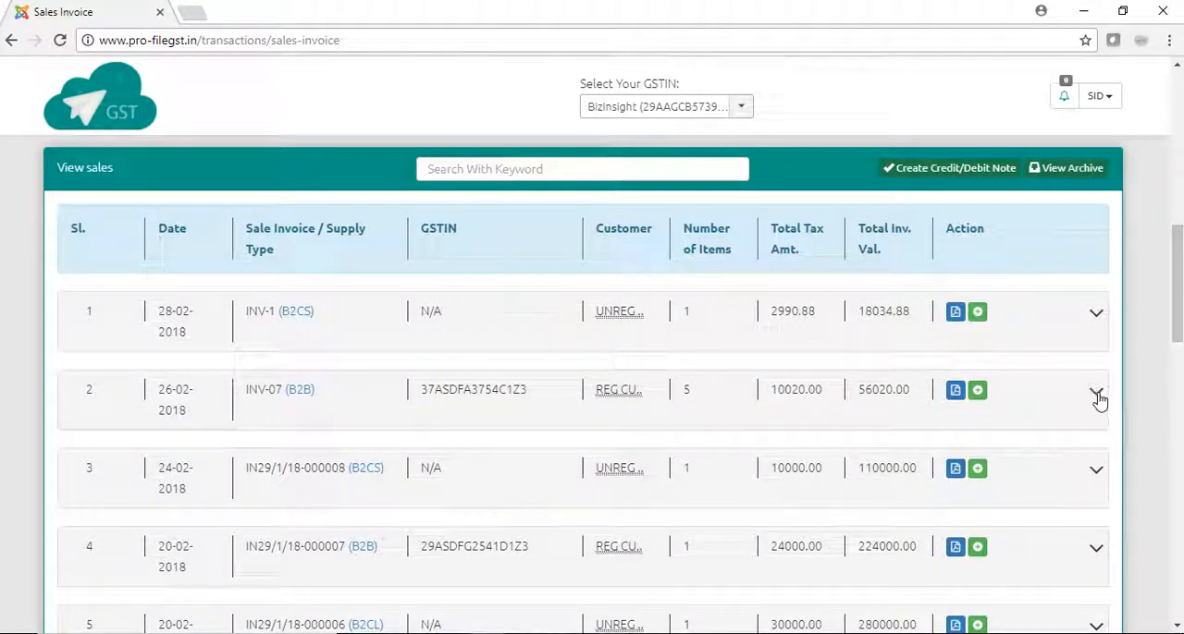
- Start a credit/debit note for the Product 2 (5%) item with quantity 100 in invoice INV-07
{"action": "left_click", "coordinate": [1097, 396]}
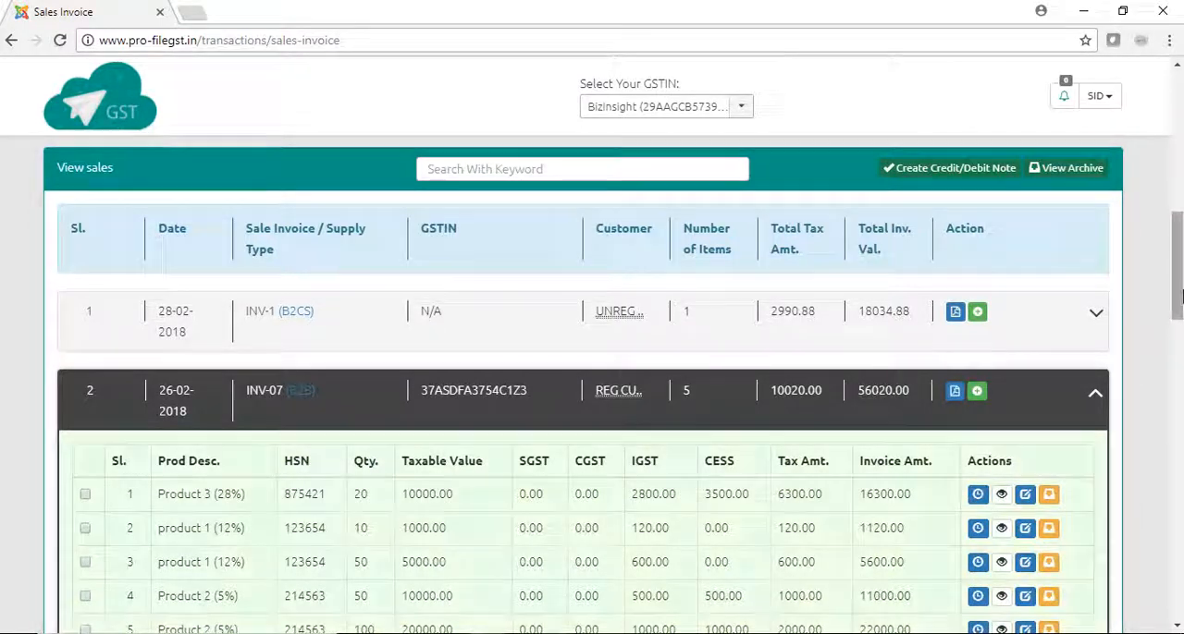
{"action": "scroll", "coordinate": [1179, 294], "scroll_direction": "down", "scroll_amount": 2}
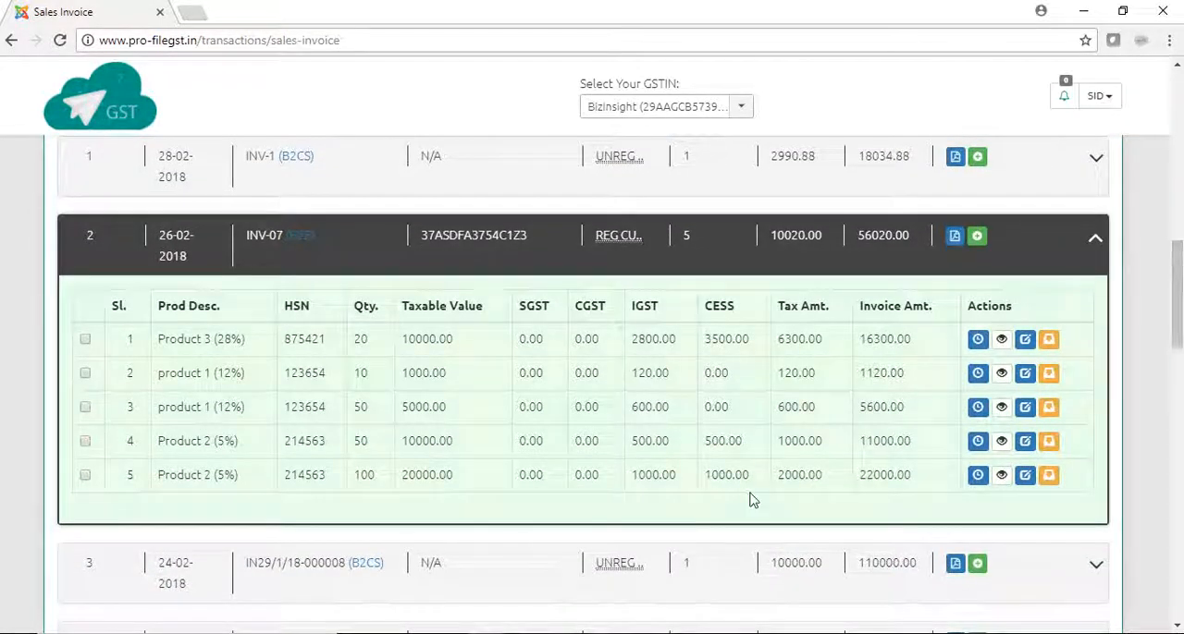
{"action": "left_click", "coordinate": [85, 374]}
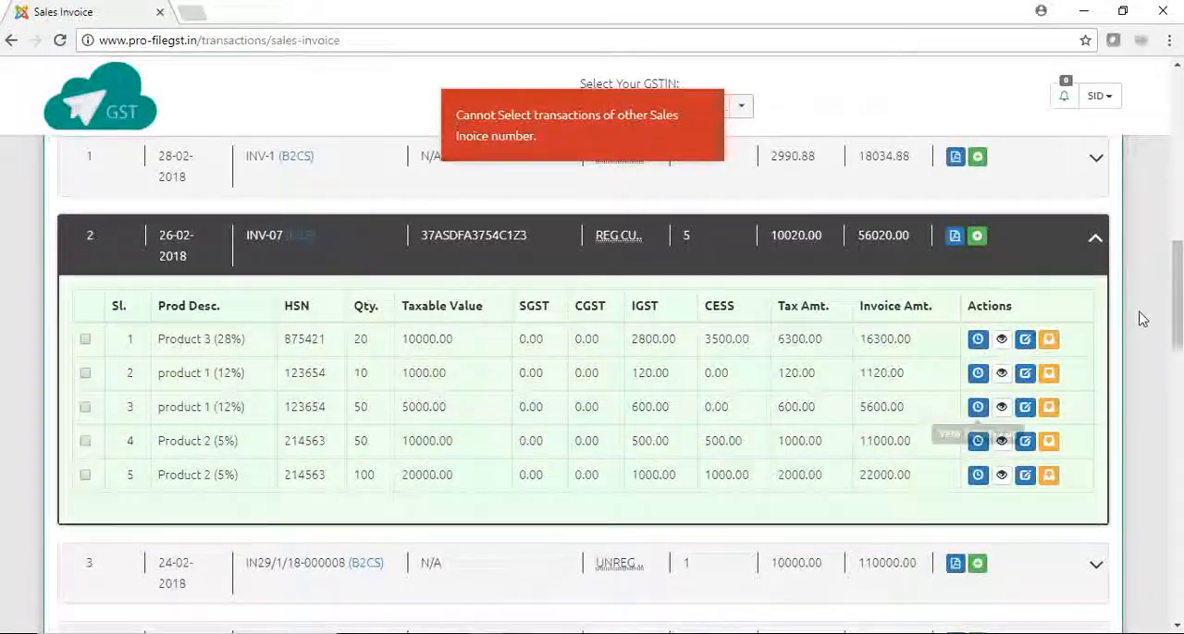
{"action": "left_click", "coordinate": [1096, 162]}
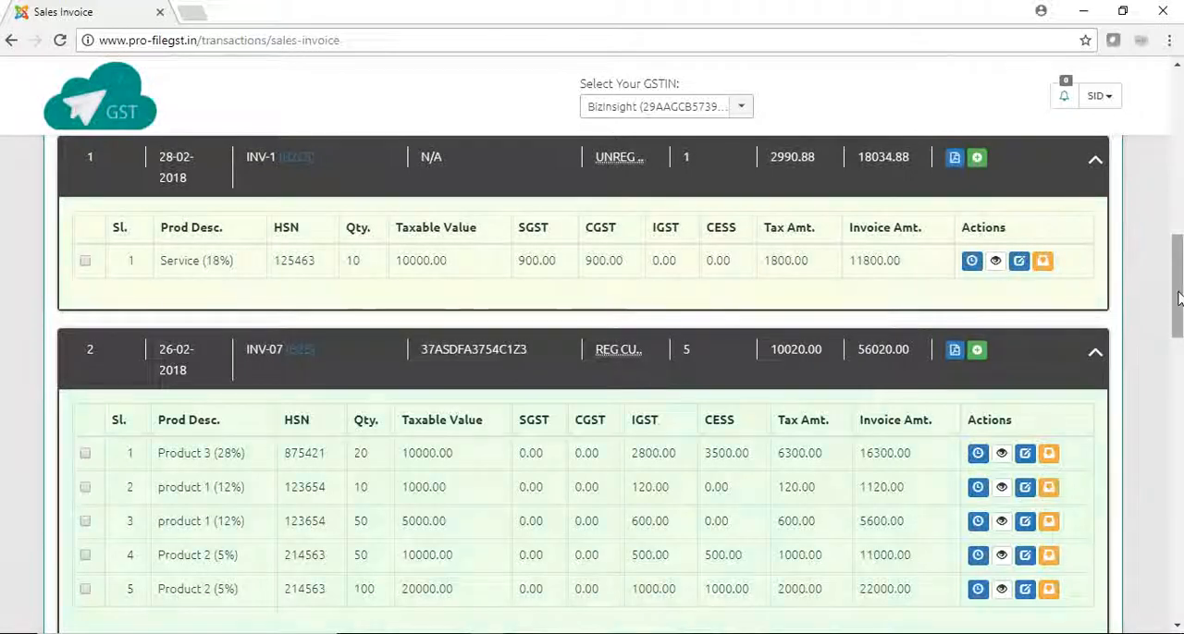
{"action": "left_click_drag", "start_coordinate": [1177, 298], "coordinate": [1177, 315]}
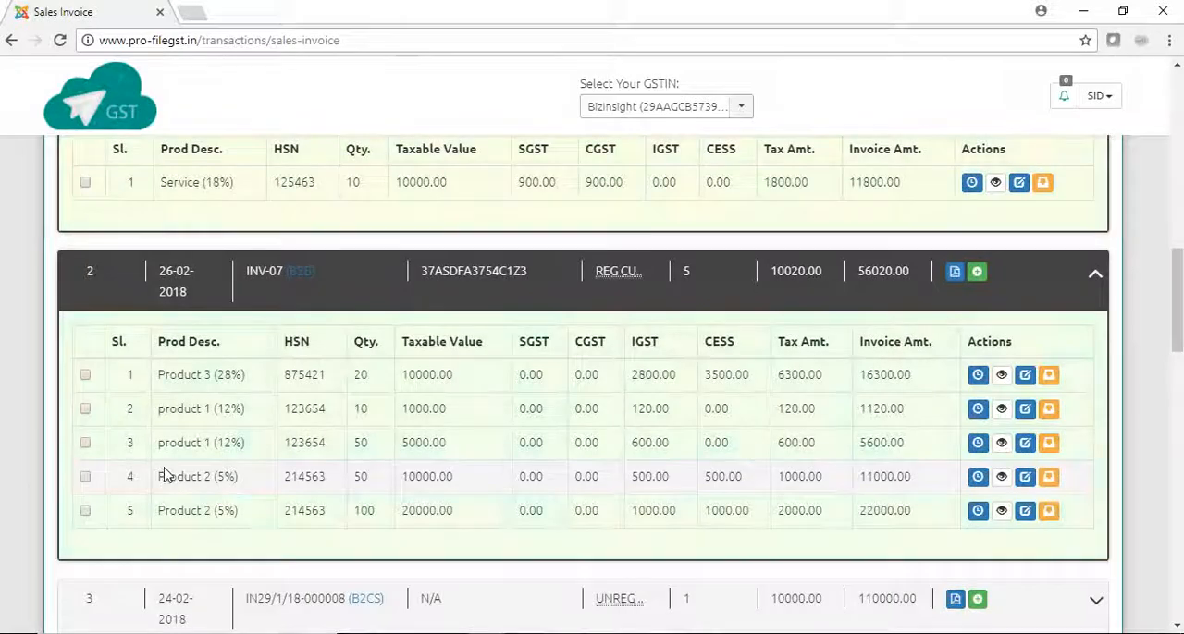
{"action": "left_click", "coordinate": [85, 514]}
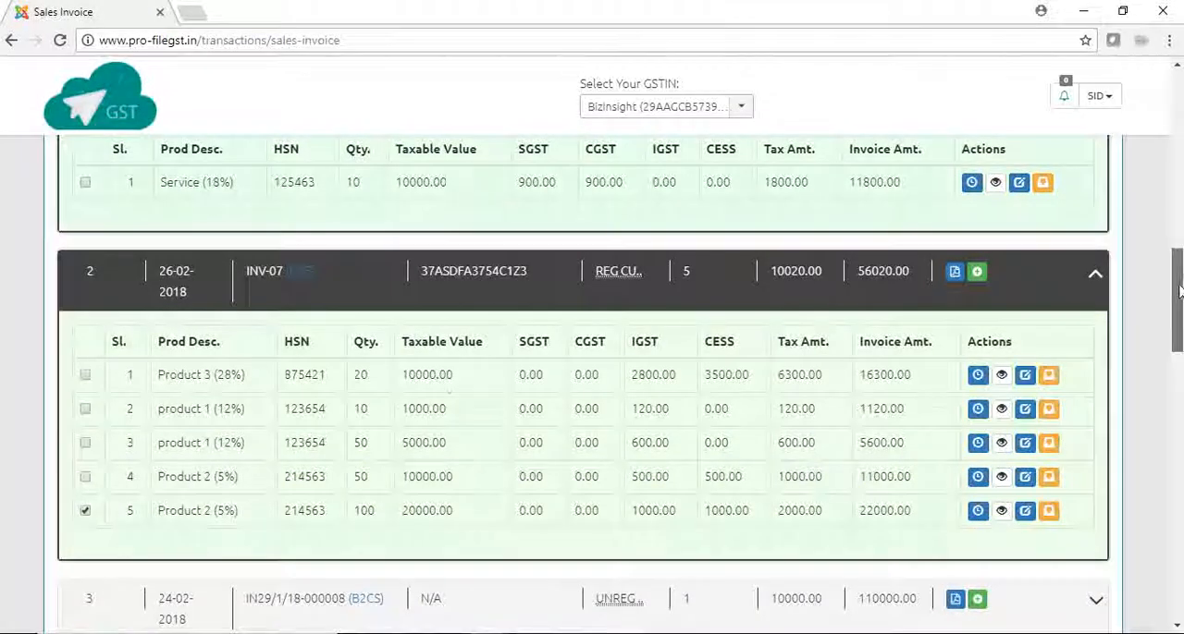
{"action": "left_click_drag", "start_coordinate": [1179, 291], "coordinate": [1178, 242]}
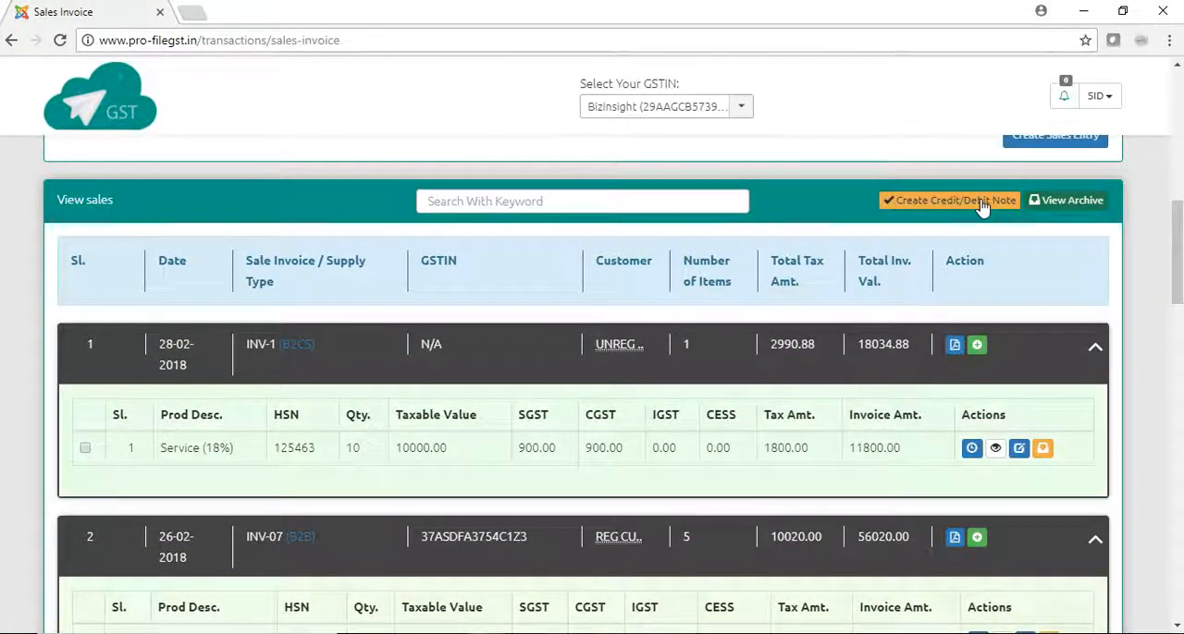
{"action": "left_click", "coordinate": [953, 201]}
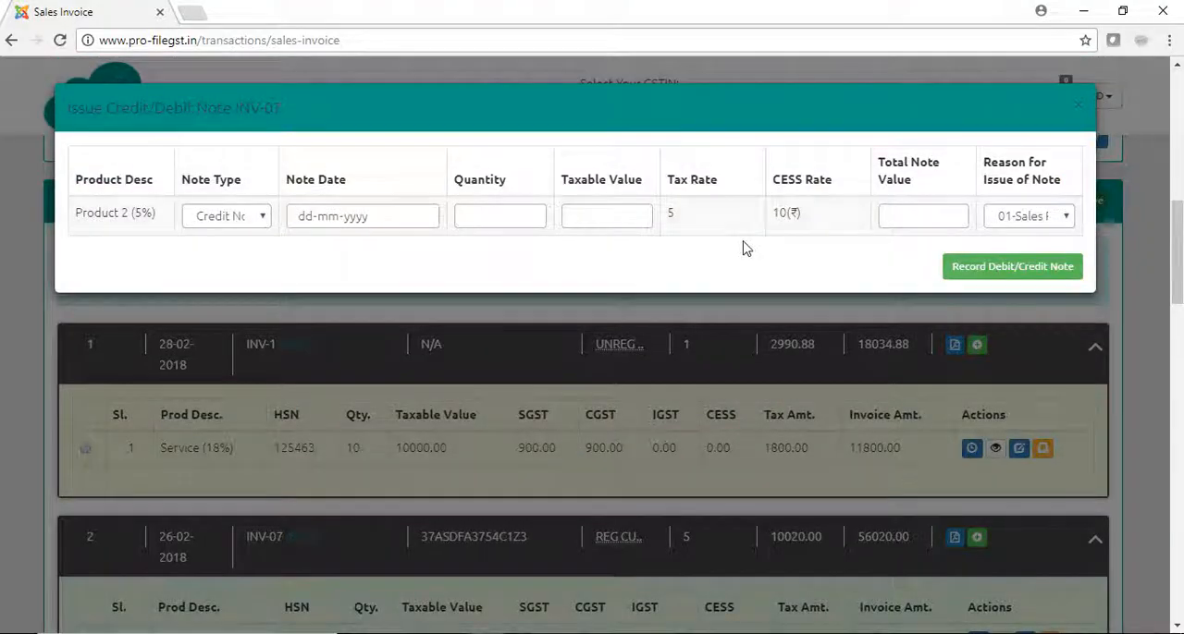
- Set the note type to Credit Note, the note date to 08-03-2018 and the quantity to 50
{"action": "left_click", "coordinate": [263, 220]}
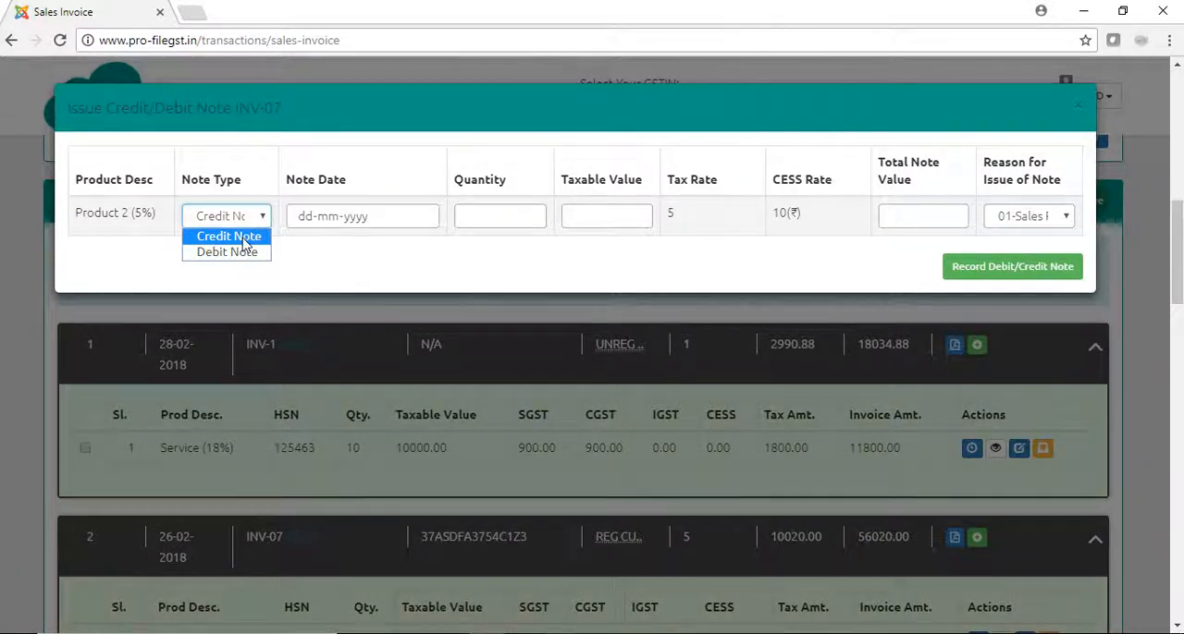
{"action": "left_click", "coordinate": [243, 238]}
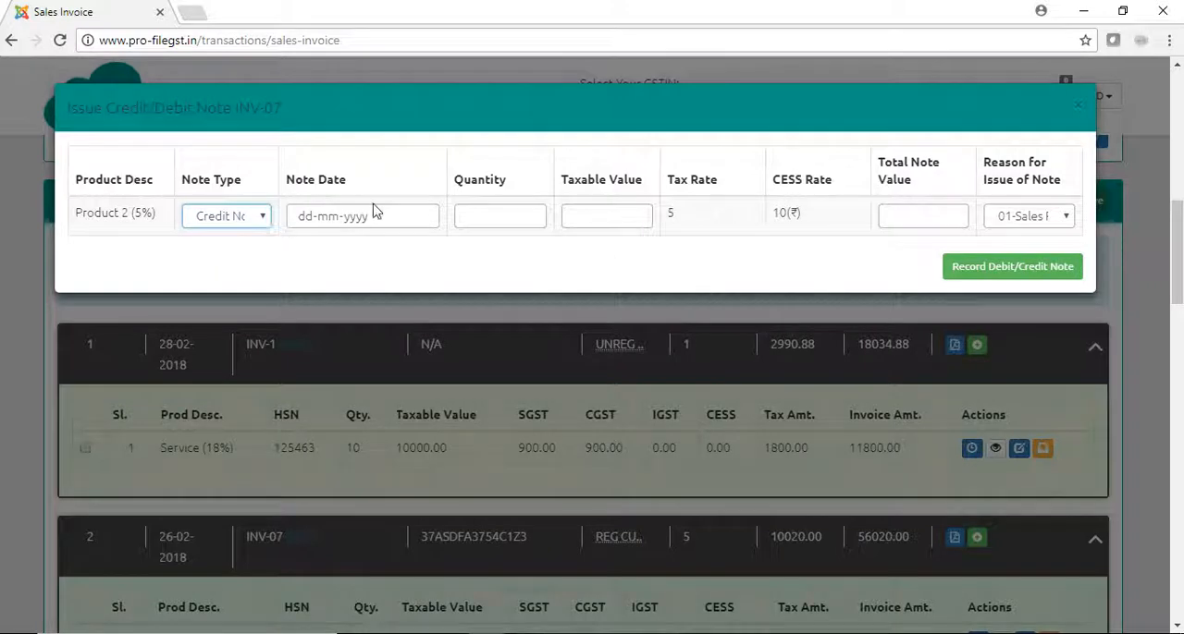
{"action": "left_click", "coordinate": [420, 217]}
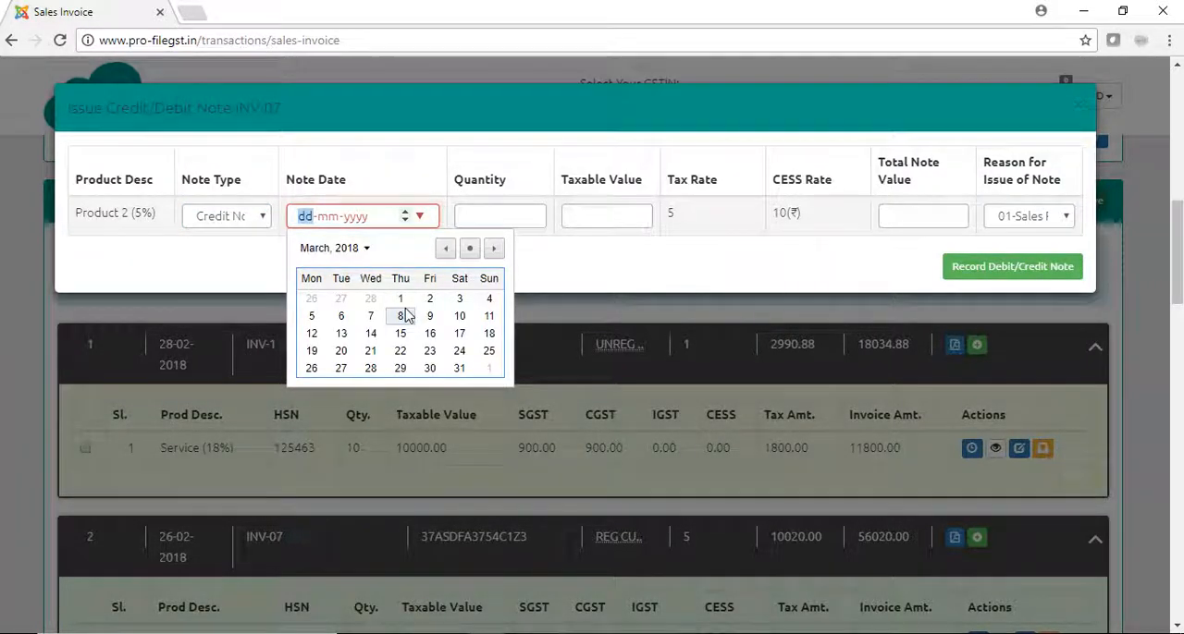
{"action": "left_click", "coordinate": [401, 316]}
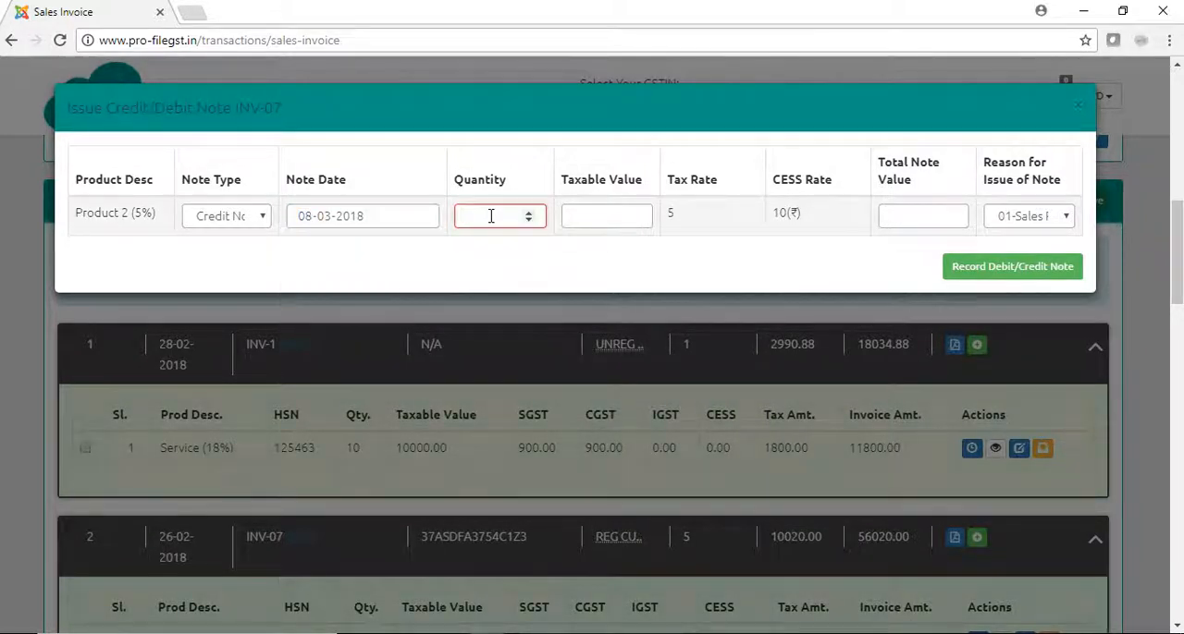
{"action": "type", "text": "50"}
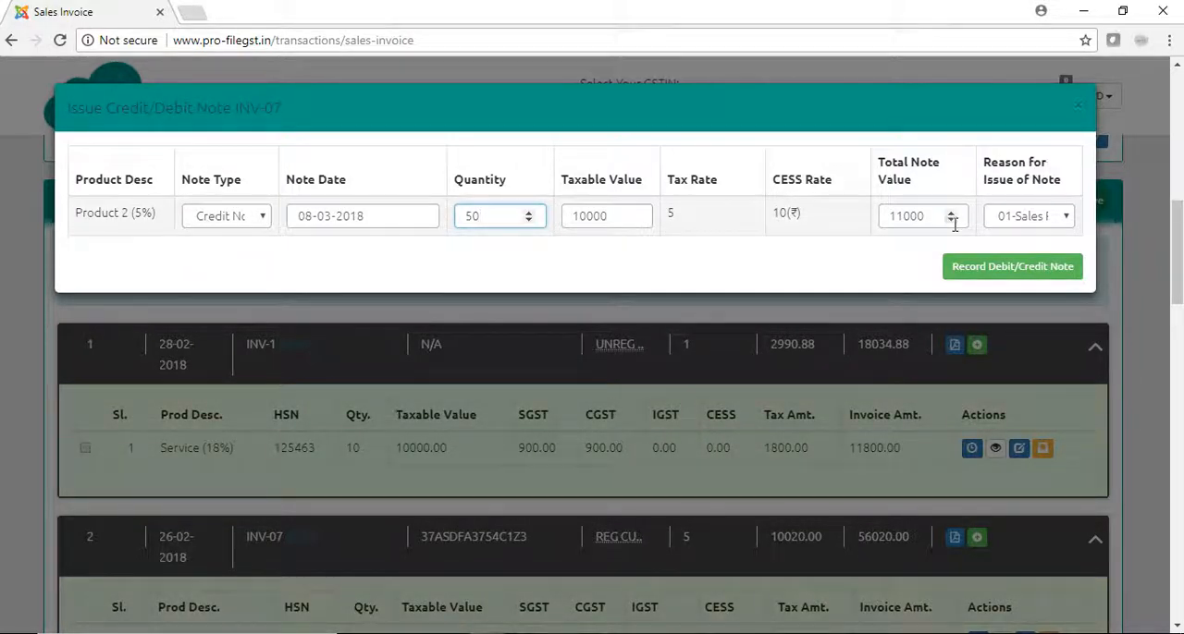
- Set the reason for issue to 01-Sales Return and record the credit note
{"action": "left_click", "coordinate": [1068, 219]}
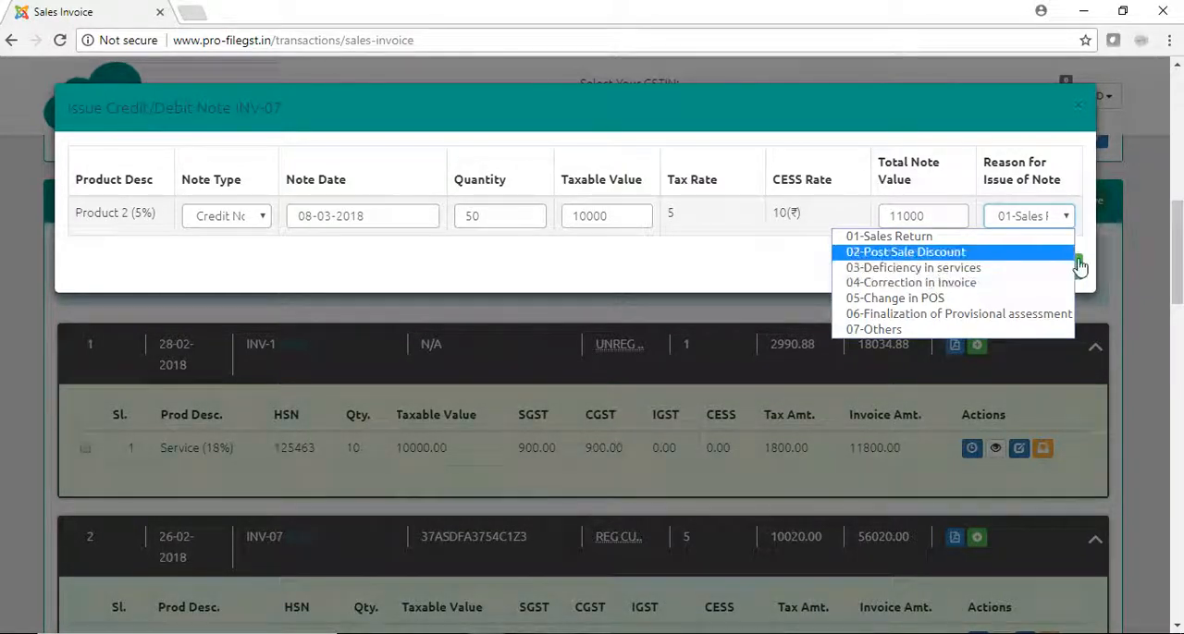
{"action": "left_click", "coordinate": [908, 238]}
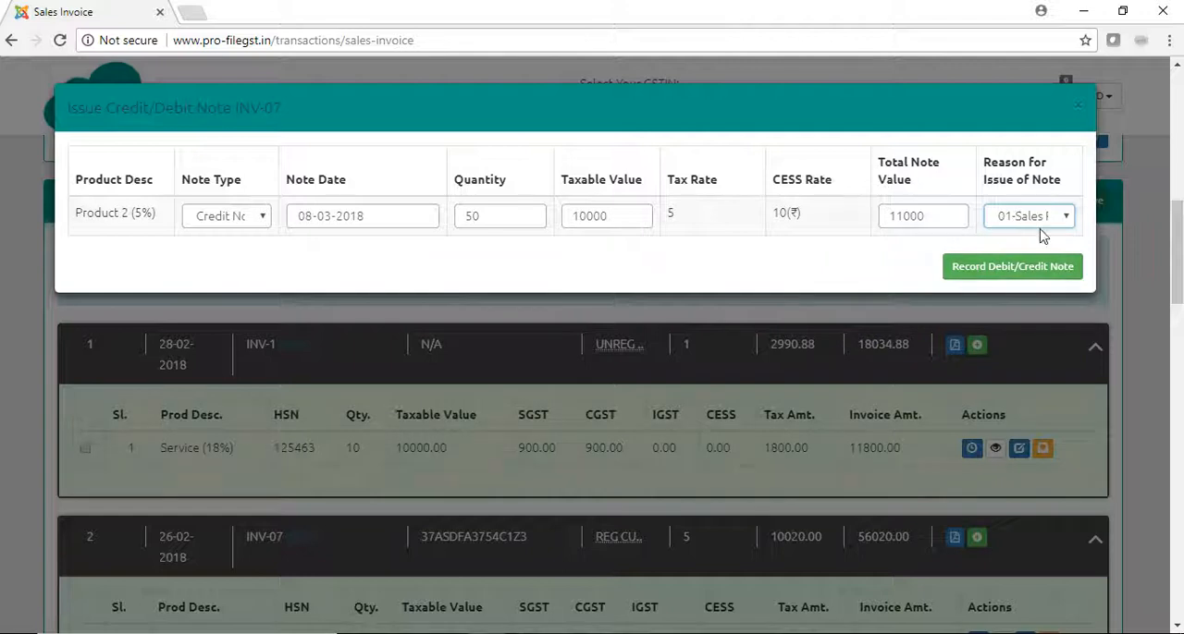
{"action": "left_click", "coordinate": [994, 267]}
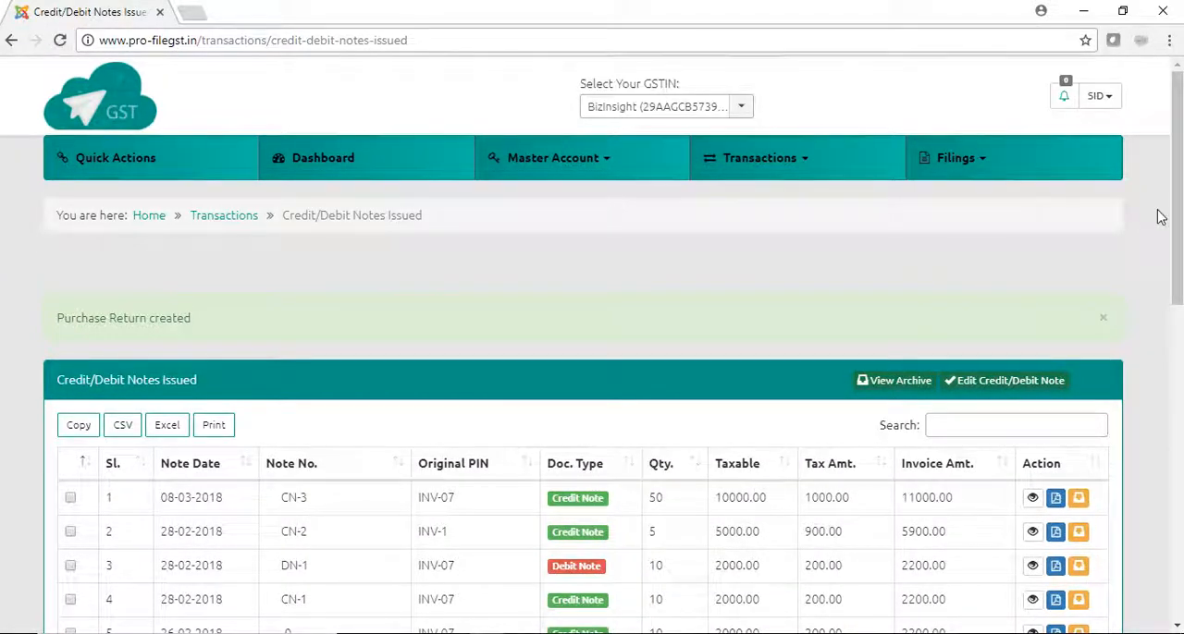
- Examine the newly recorded note's date, number and original invoice in the list of issued notes
{"action": "left_click_drag", "start_coordinate": [1177, 237], "coordinate": [1180, 266]}
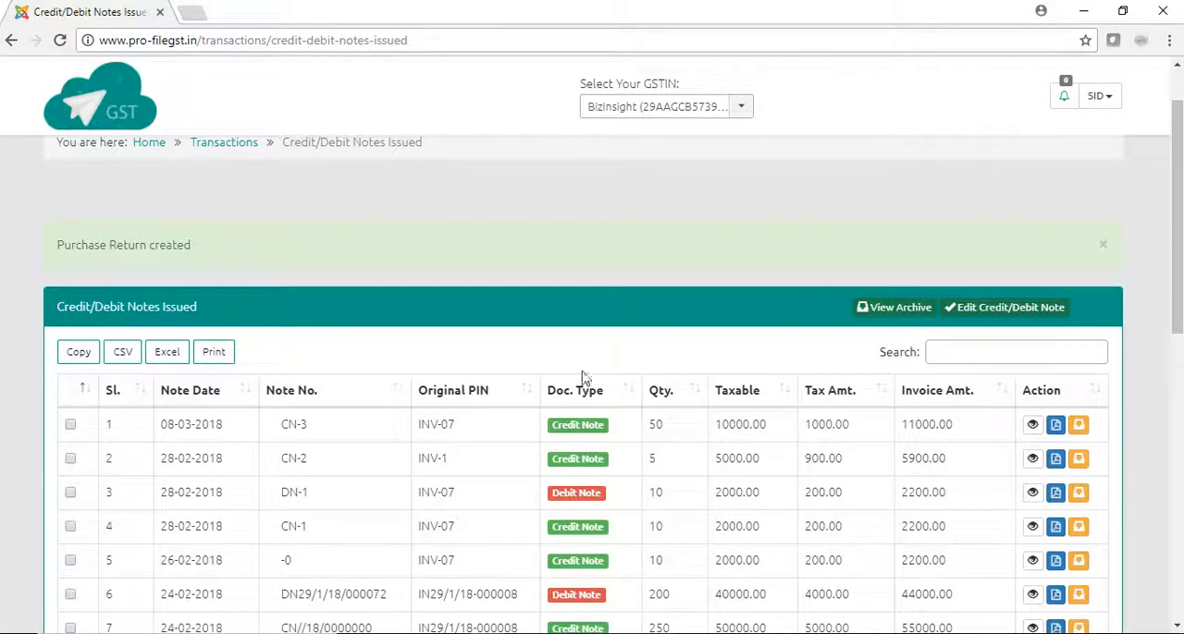
{"action": "left_click_drag", "start_coordinate": [166, 421], "coordinate": [453, 352]}
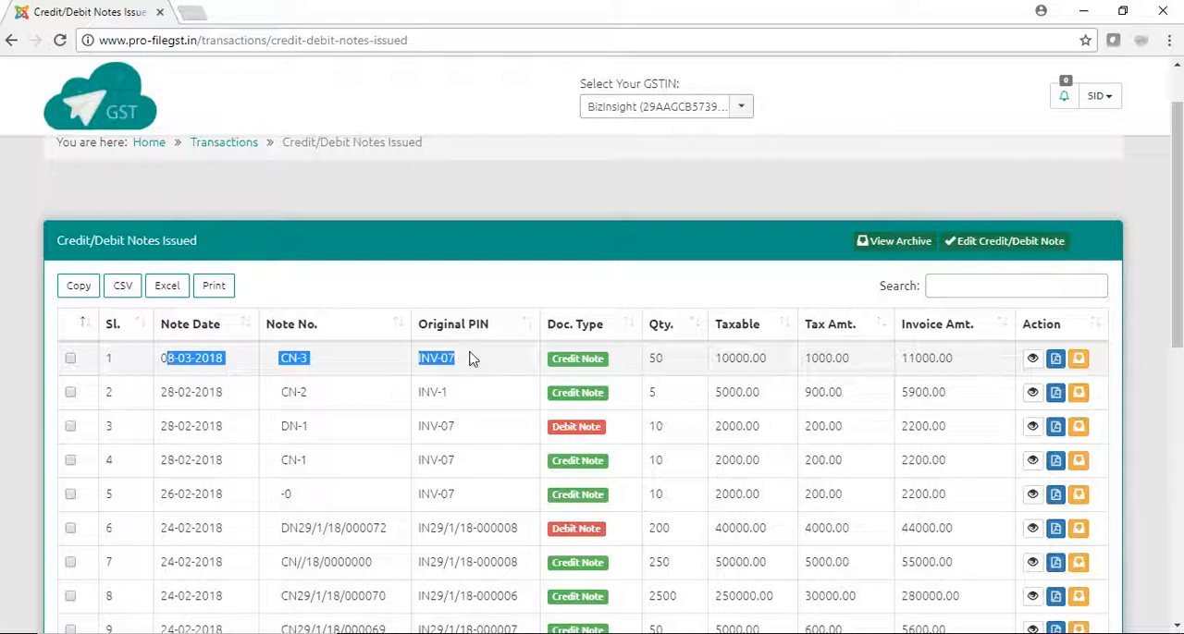
{"action": "left_click", "coordinate": [471, 359]}
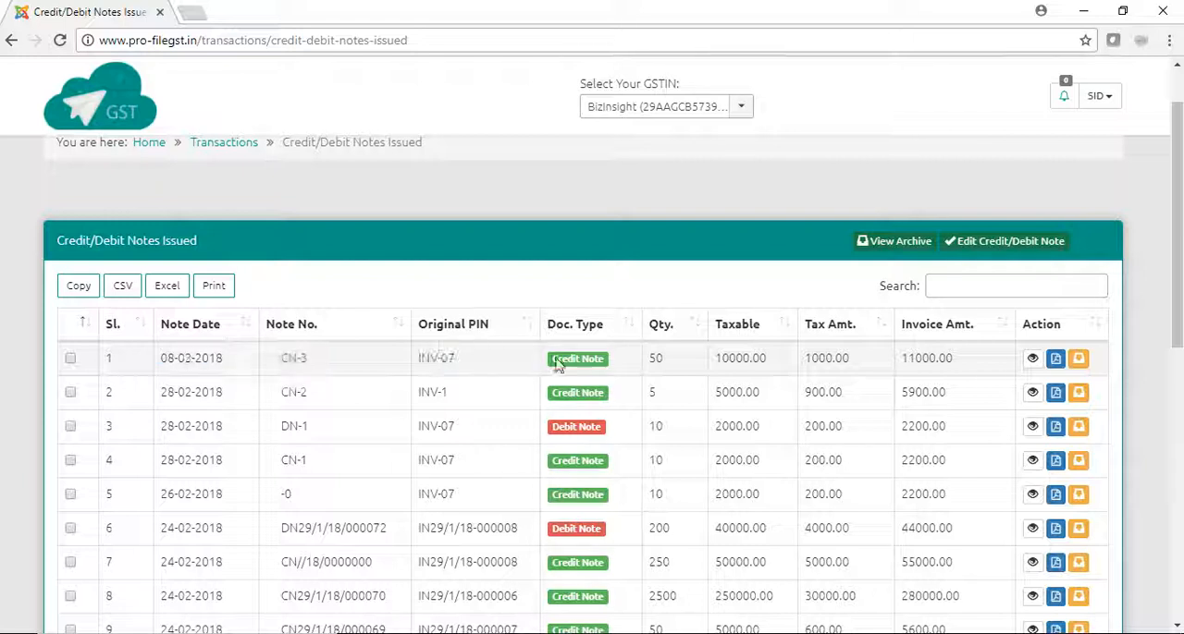
- Generate the document for credit note CN-3 and try sending it without entering an e-mail address
{"action": "left_click", "coordinate": [1055, 361]}
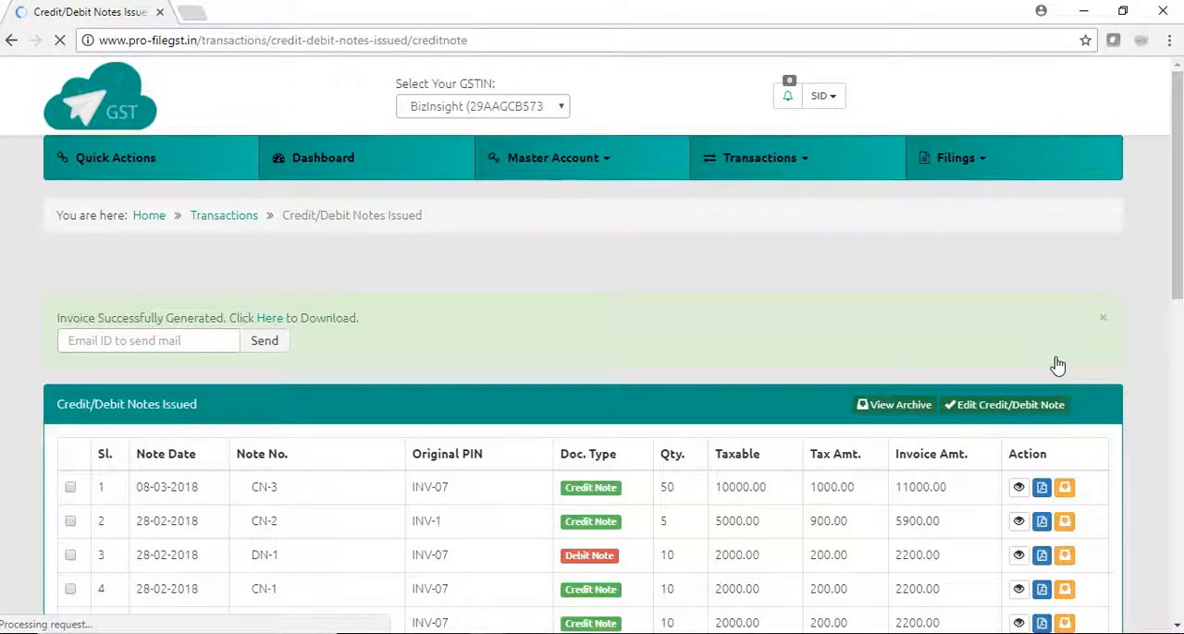
{"action": "left_click", "coordinate": [246, 341]}
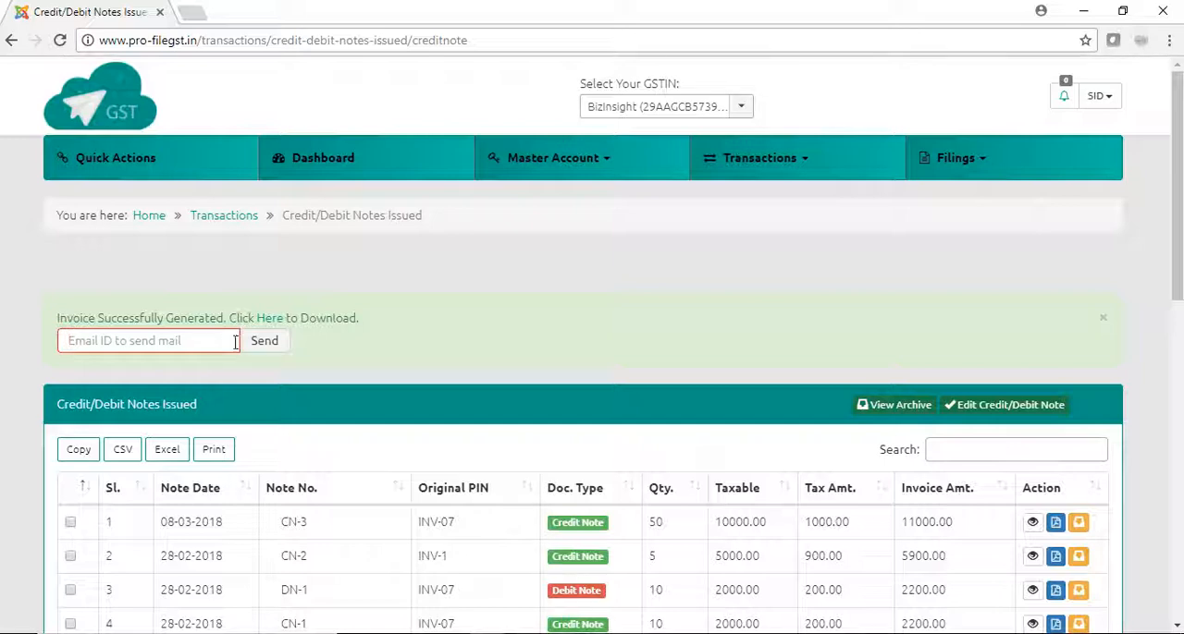
{"action": "left_click", "coordinate": [262, 342]}
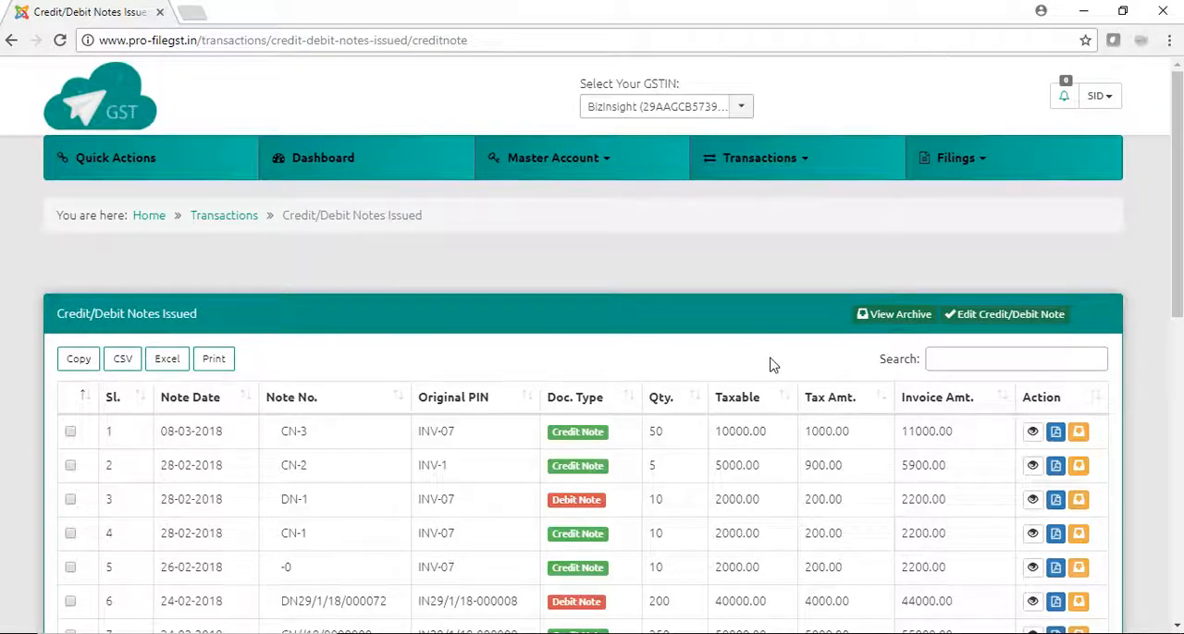
- Generate the document for credit note CN-3 again and open the resulting PDF
{"action": "left_click", "coordinate": [1055, 433]}
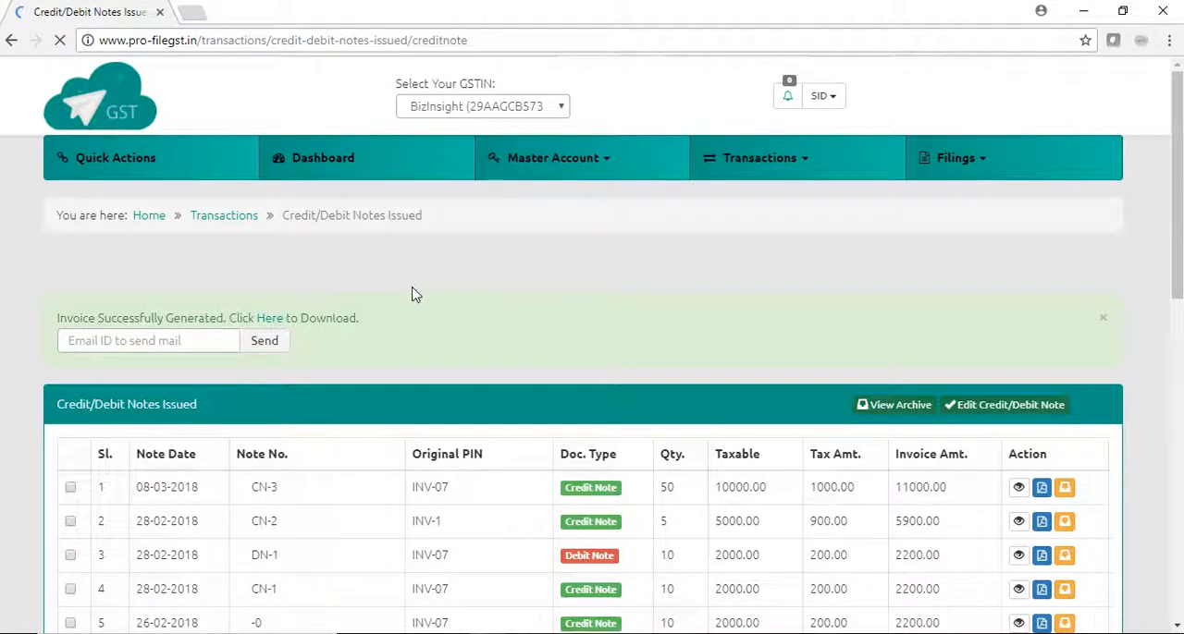
{"action": "left_click", "coordinate": [273, 320]}
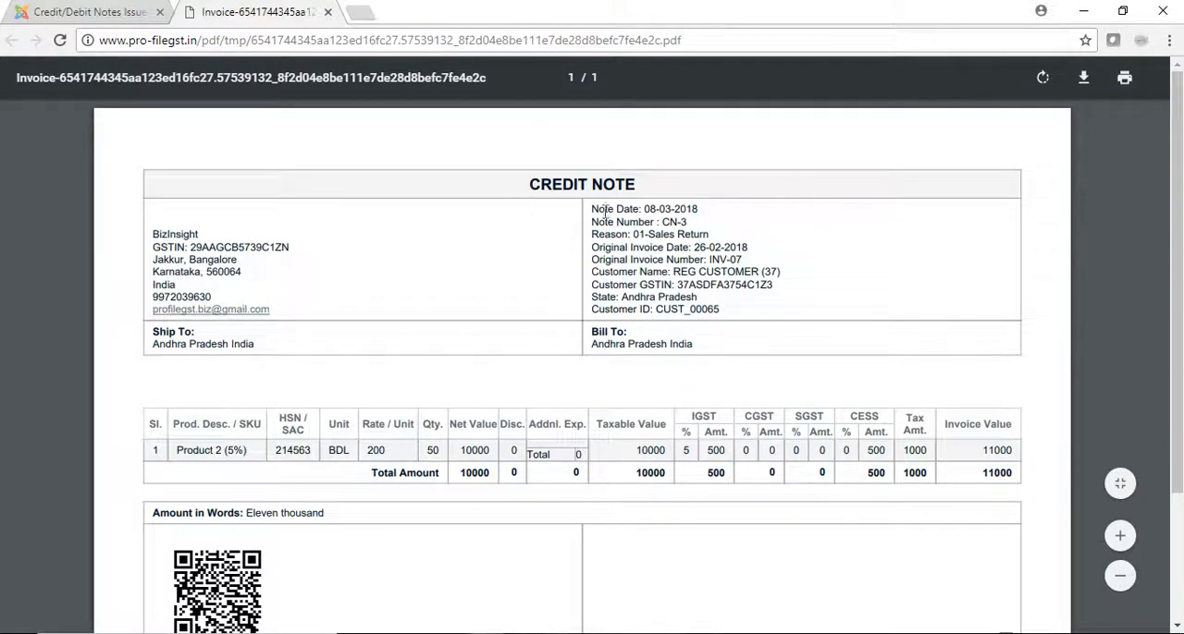
- Review the credit note's header details, print options and signature area in the PDF, and close the document
{"action": "left_click_drag", "start_coordinate": [592, 205], "coordinate": [721, 309]}
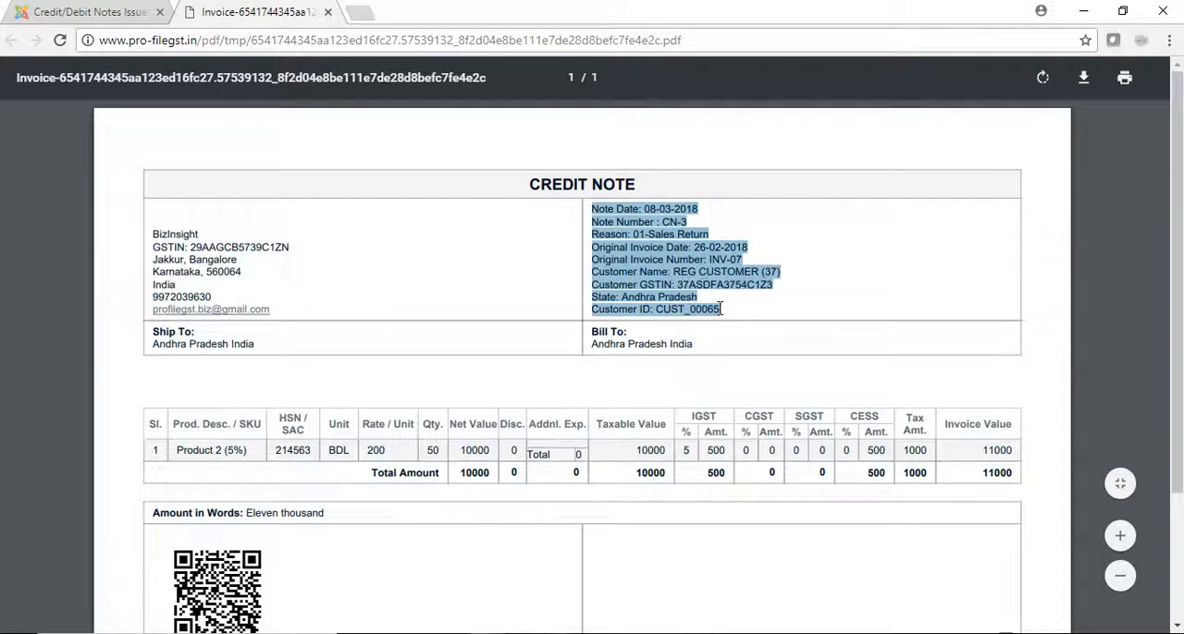
{"action": "left_click", "coordinate": [650, 220]}
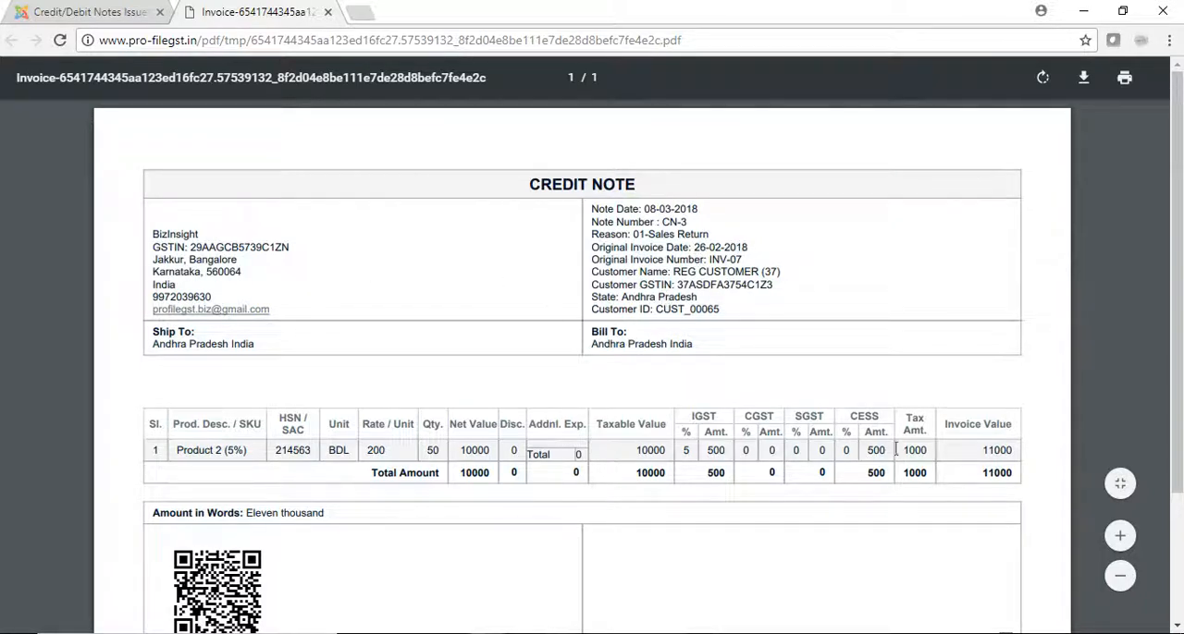
{"action": "left_click", "coordinate": [1126, 83]}
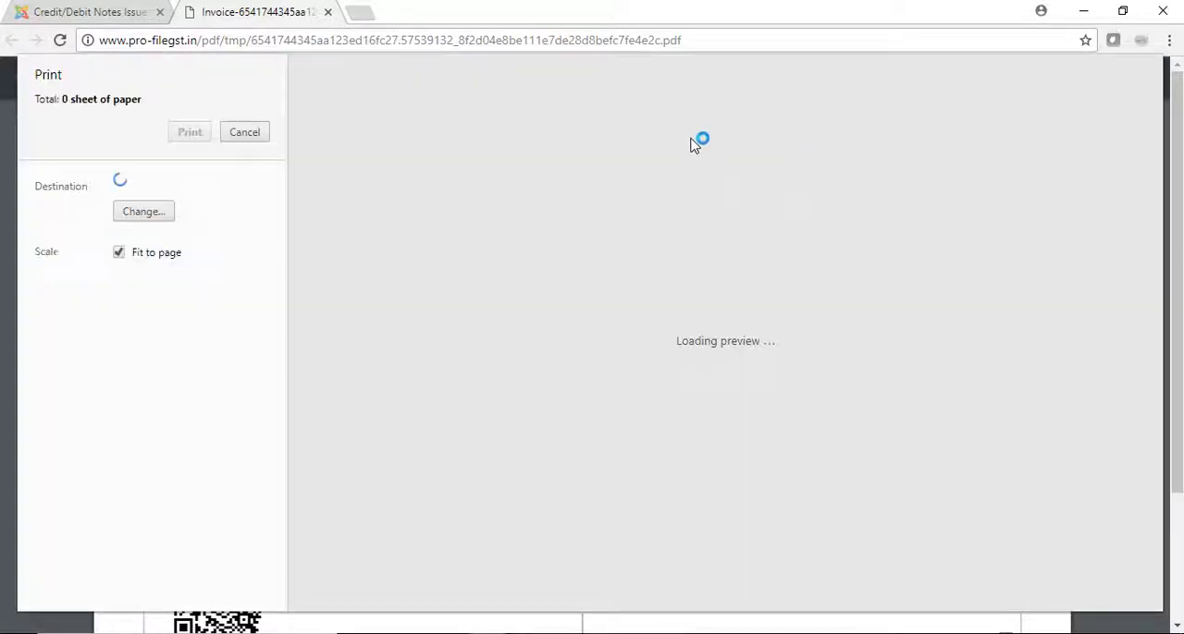
{"action": "left_click", "coordinate": [239, 133]}
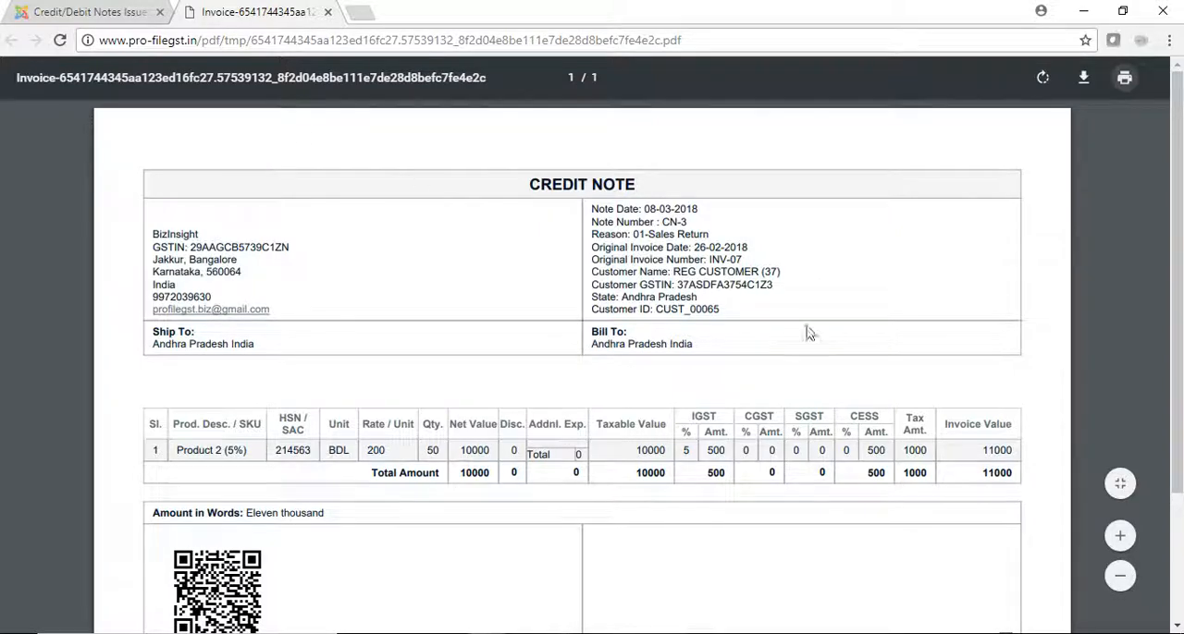
{"action": "scroll", "coordinate": [1173, 246], "scroll_direction": "down", "scroll_amount": 1}
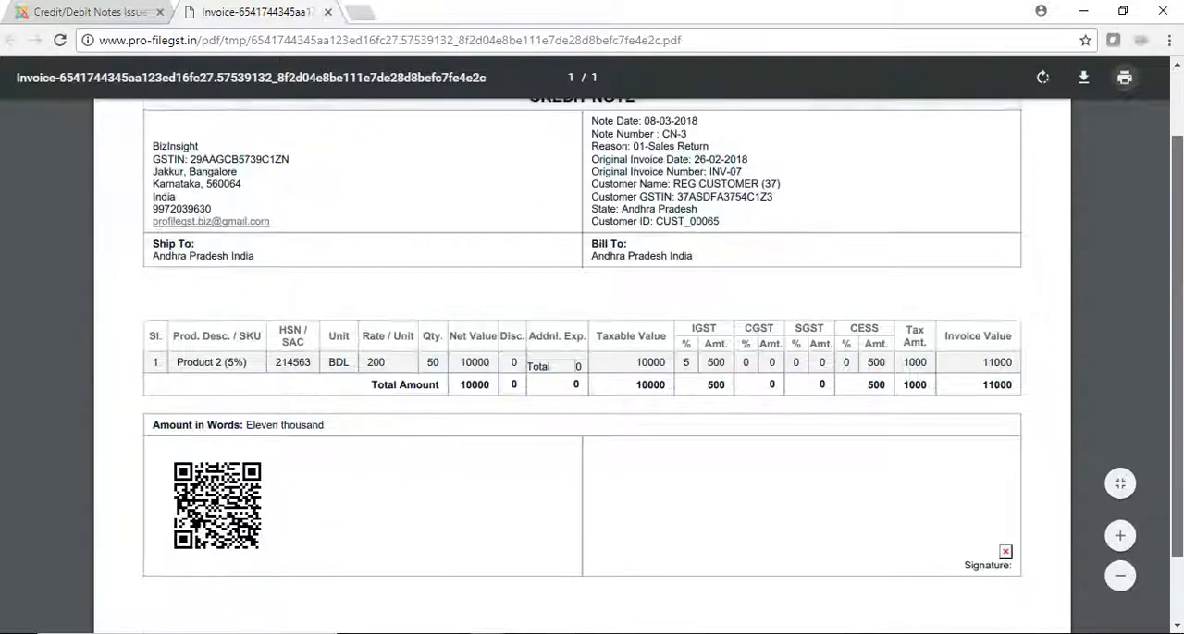
{"action": "scroll", "coordinate": [1172, 246], "scroll_direction": "up", "scroll_amount": 1}
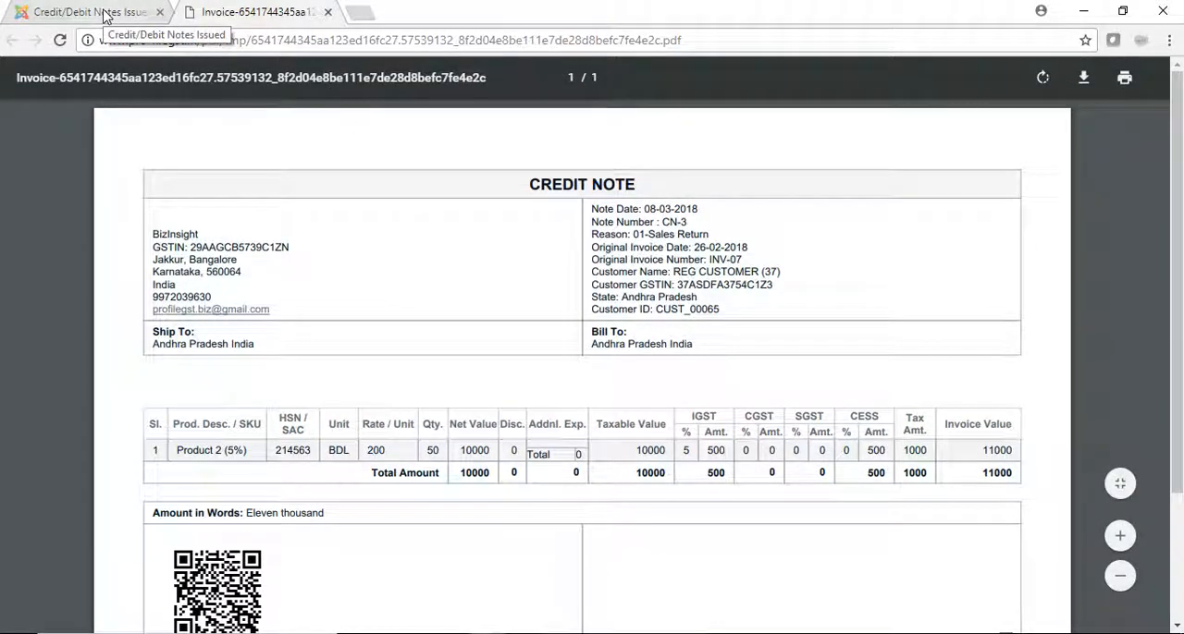
{"action": "left_click", "coordinate": [329, 13]}
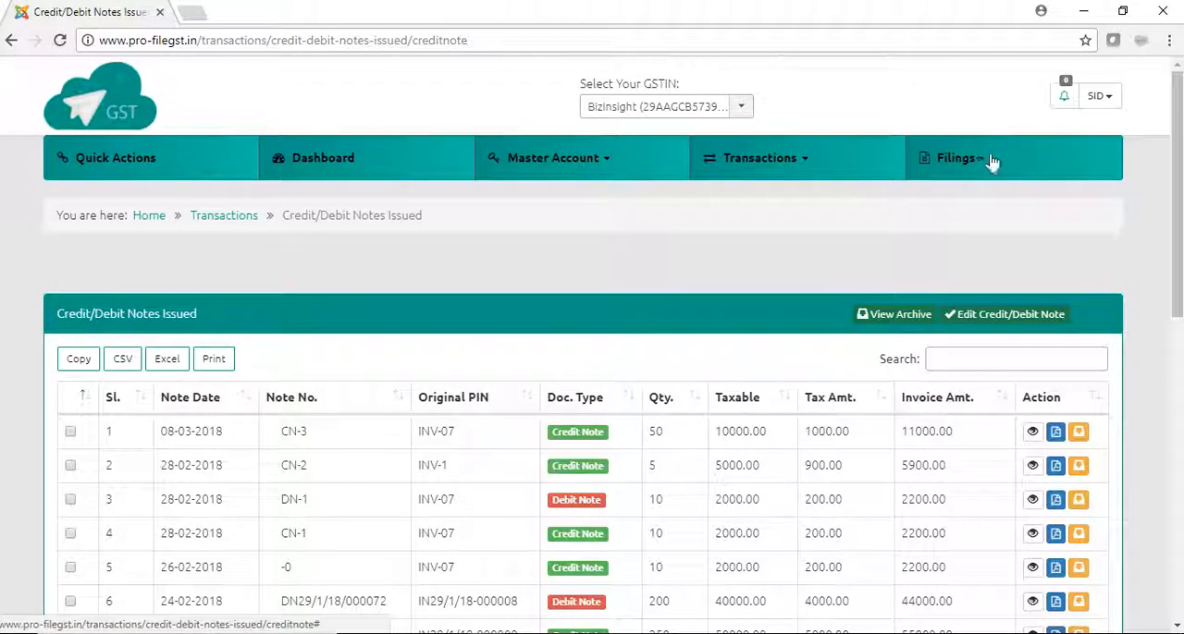
- Generate the GSTR 1 filing result with the end month set to March 2018, keeping January 2017 as the start
{"action": "left_click", "coordinate": [983, 160]}
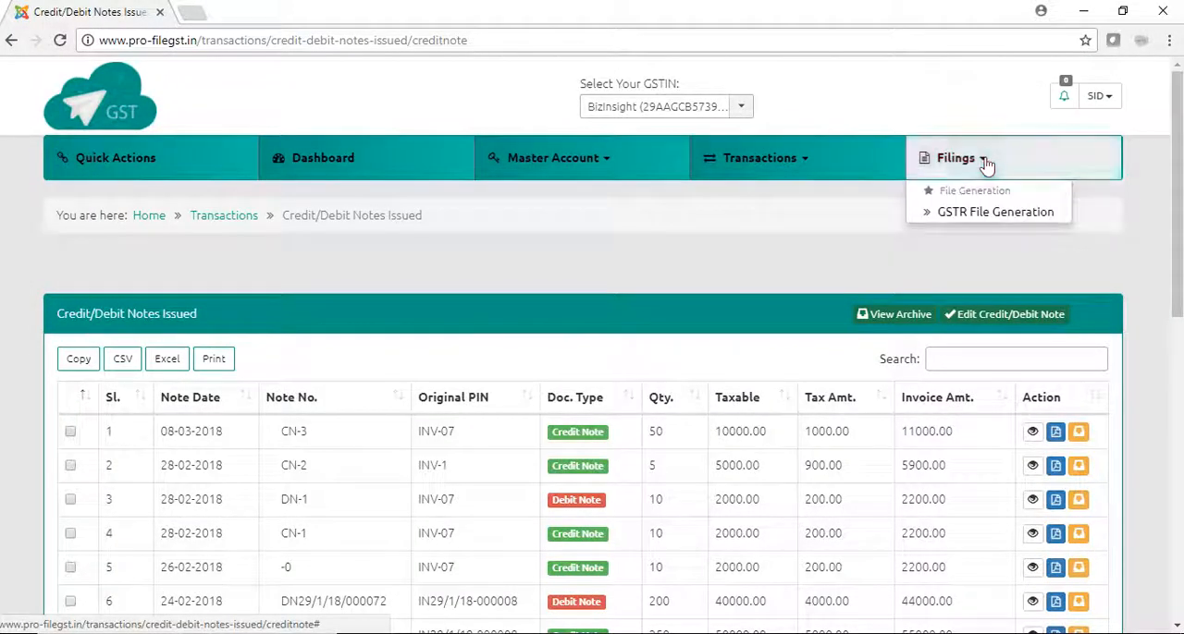
{"action": "left_click", "coordinate": [948, 212]}
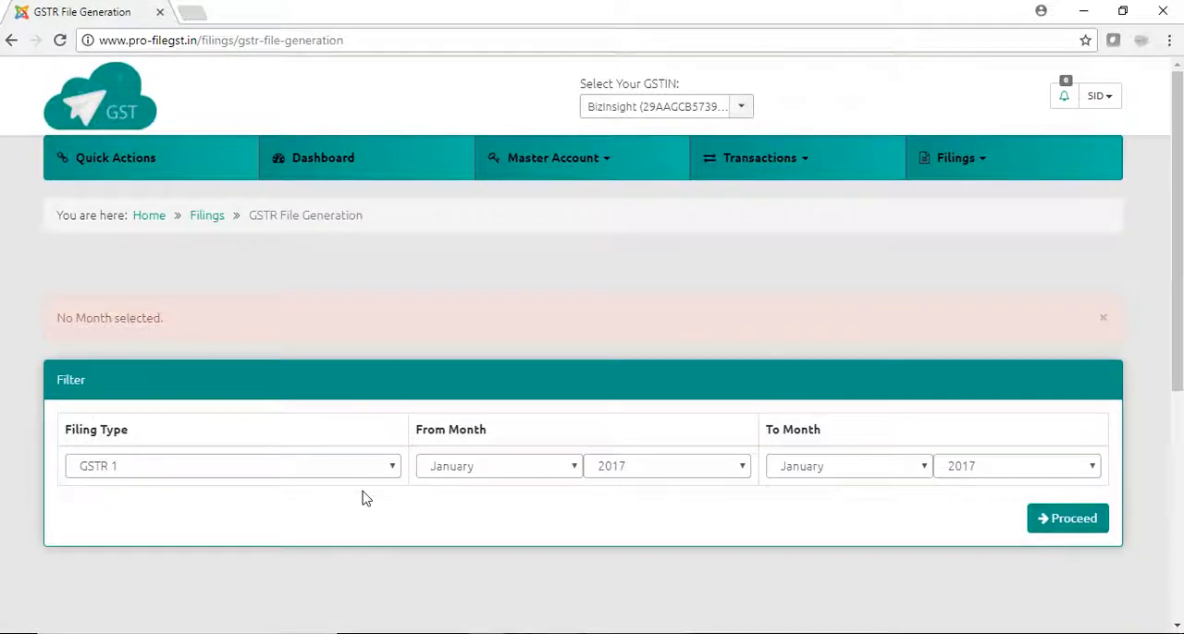
{"action": "left_click", "coordinate": [841, 471]}
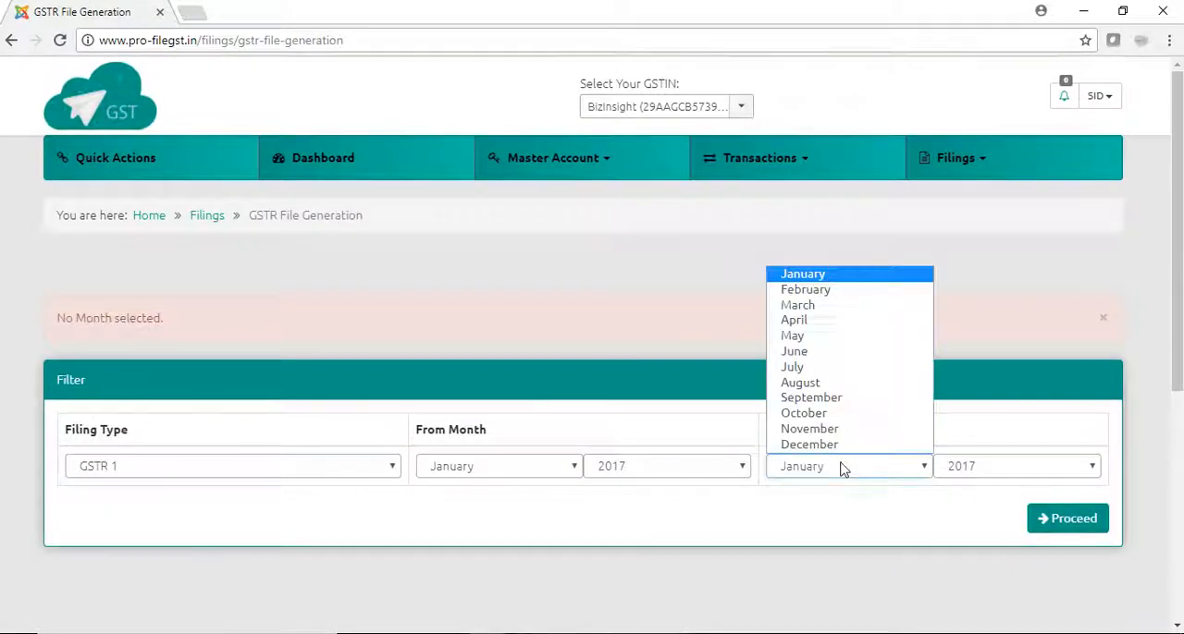
{"action": "left_click", "coordinate": [816, 310]}
{"action": "left_click", "coordinate": [956, 467]}
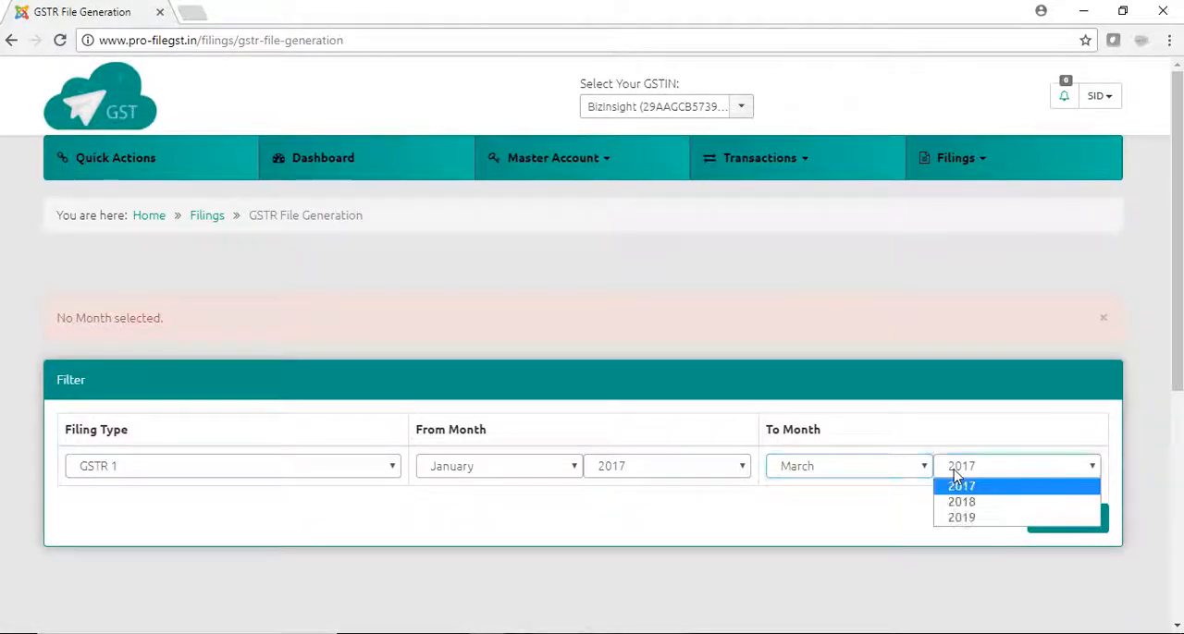
{"action": "left_click", "coordinate": [960, 503]}
{"action": "left_click", "coordinate": [1049, 532]}
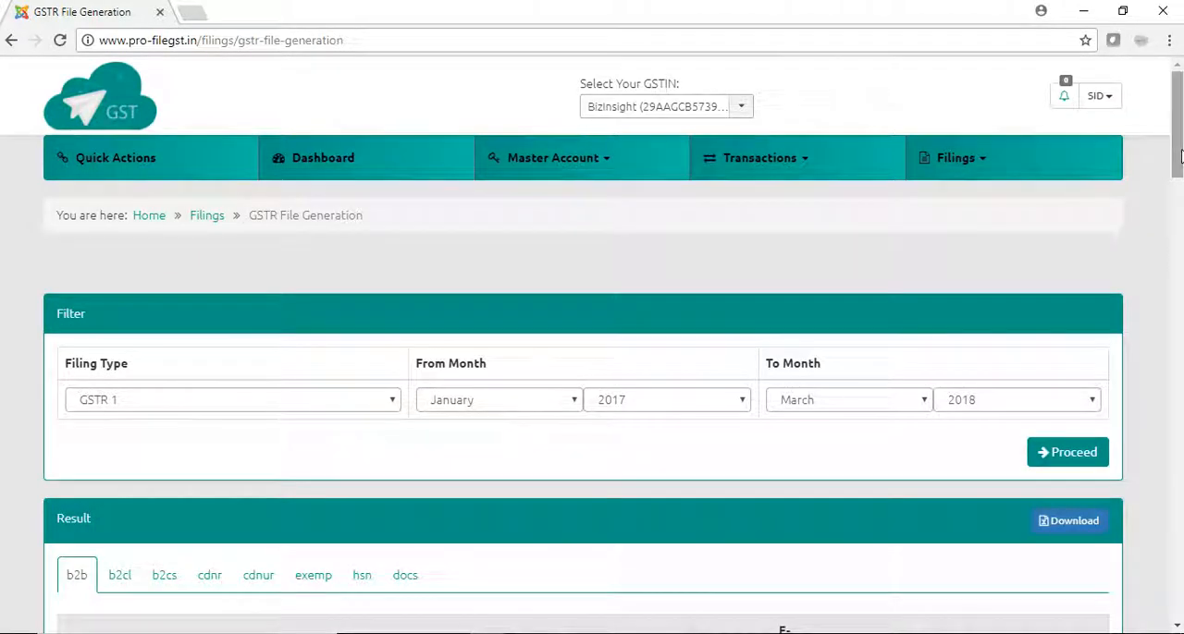
- Examine the credit and debit notes listed in the cdnr and cdnur sections of the GSTR 1 result
{"action": "left_click_drag", "start_coordinate": [1181, 174], "coordinate": [1181, 253]}
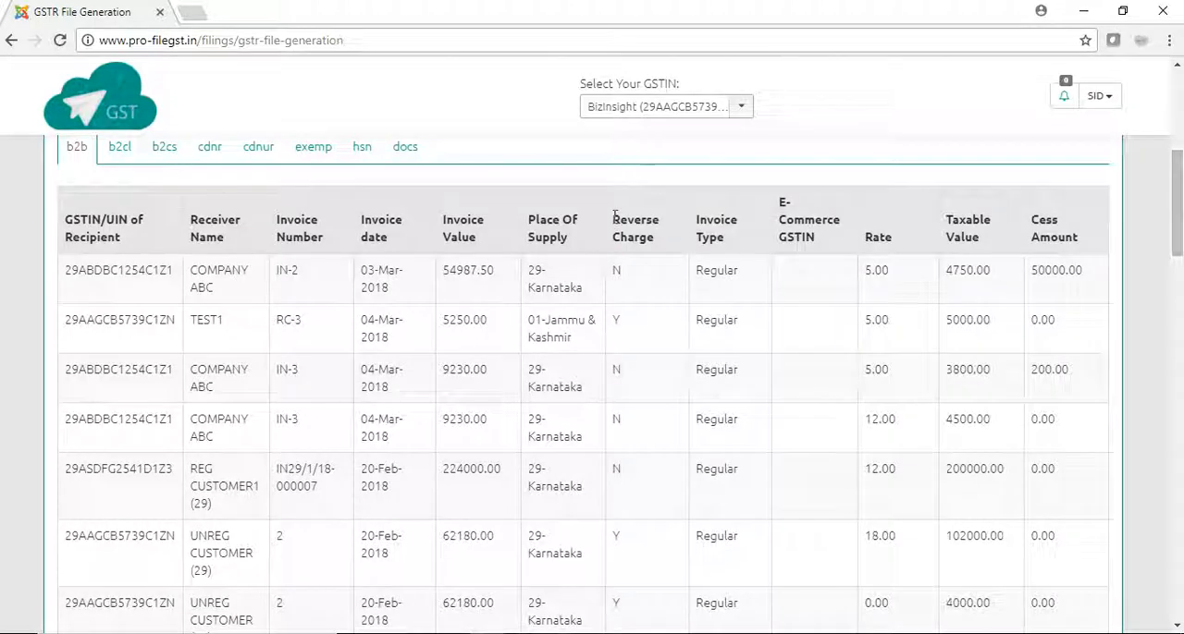
{"action": "left_click", "coordinate": [228, 159]}
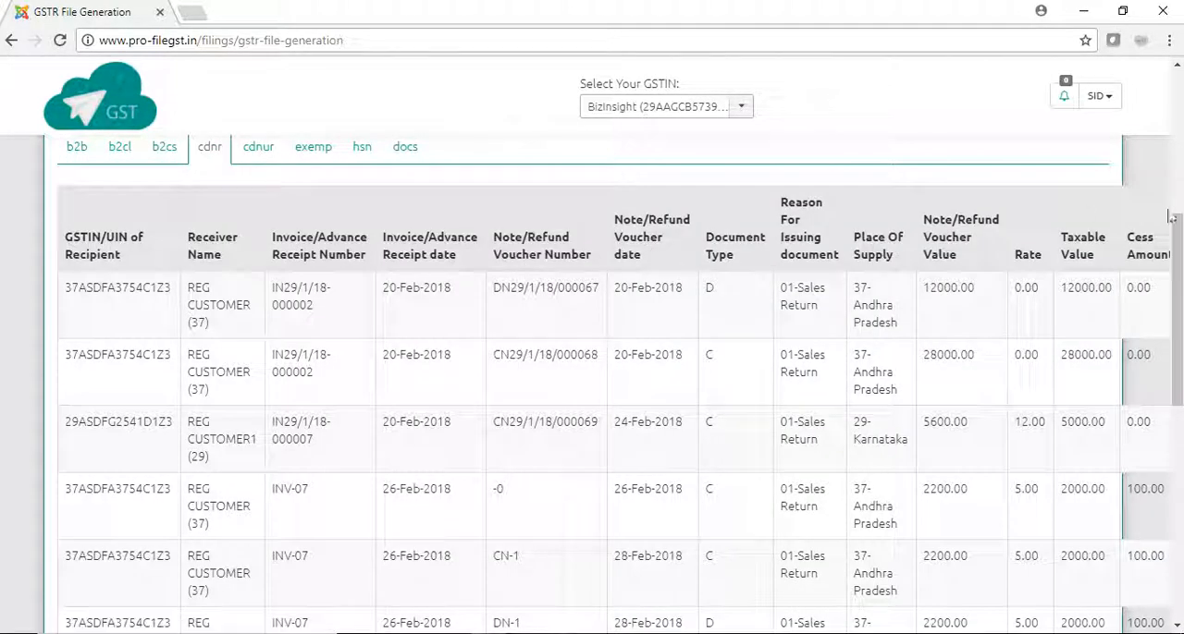
{"action": "left_click_drag", "start_coordinate": [1169, 215], "coordinate": [1176, 173]}
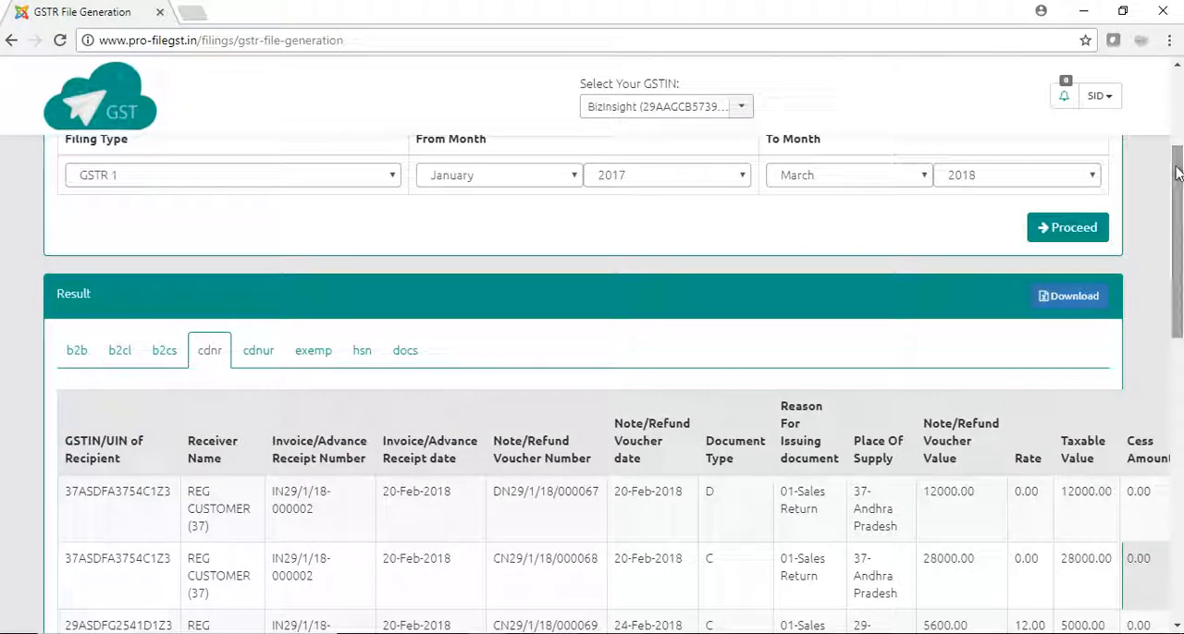
{"action": "left_click", "coordinate": [263, 359]}
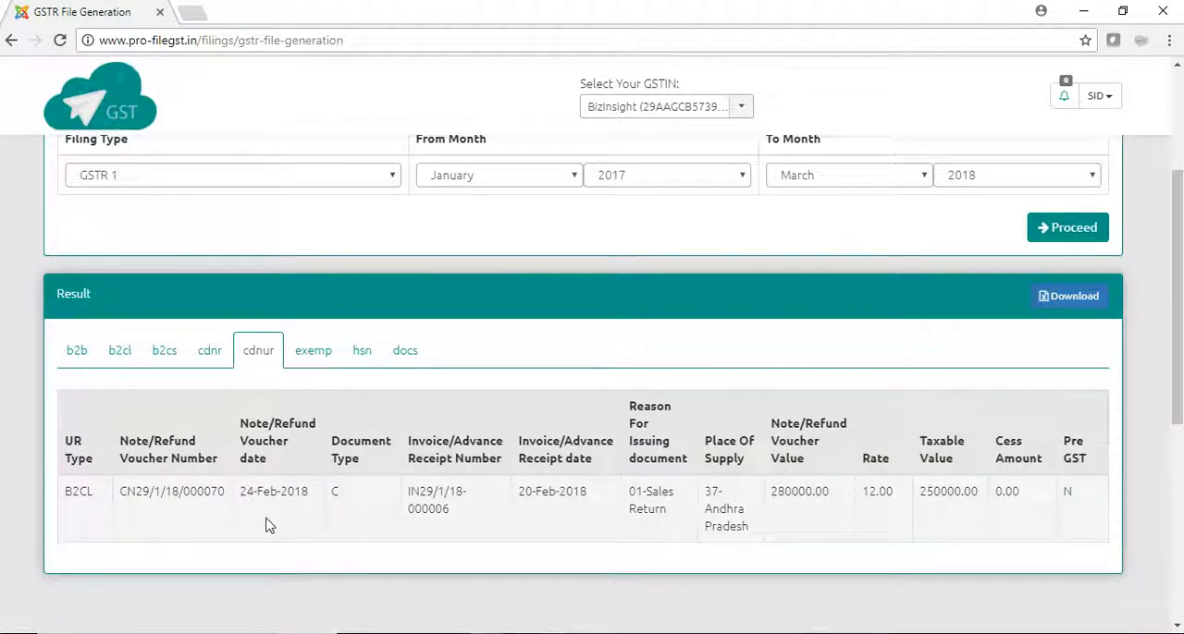
{"action": "left_click", "coordinate": [211, 356]}
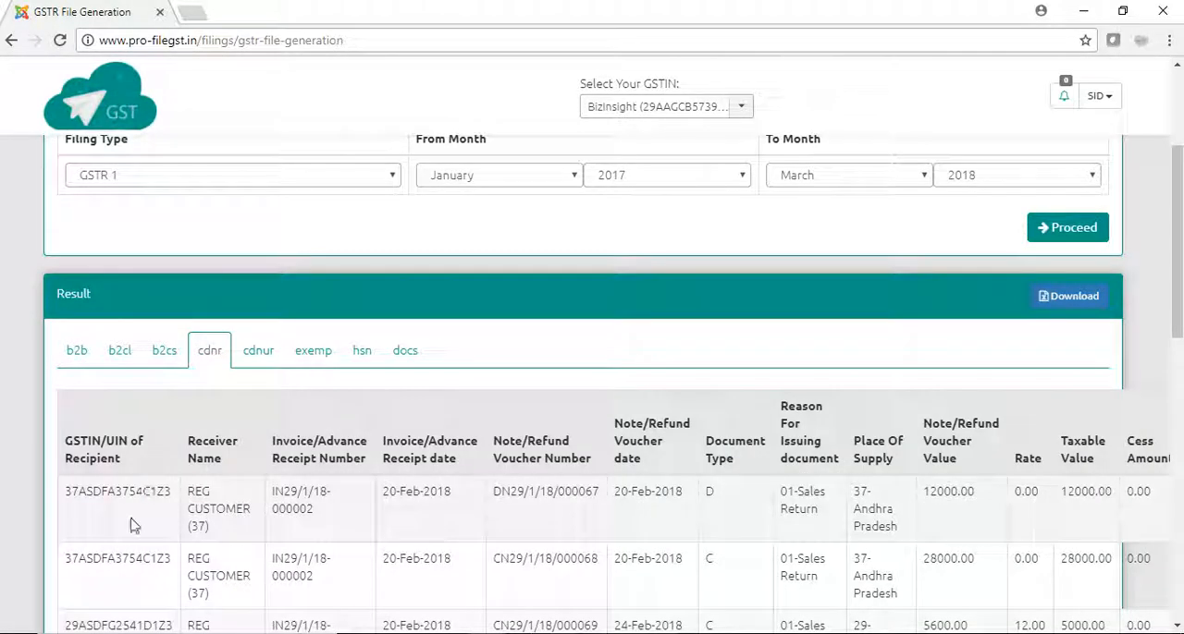